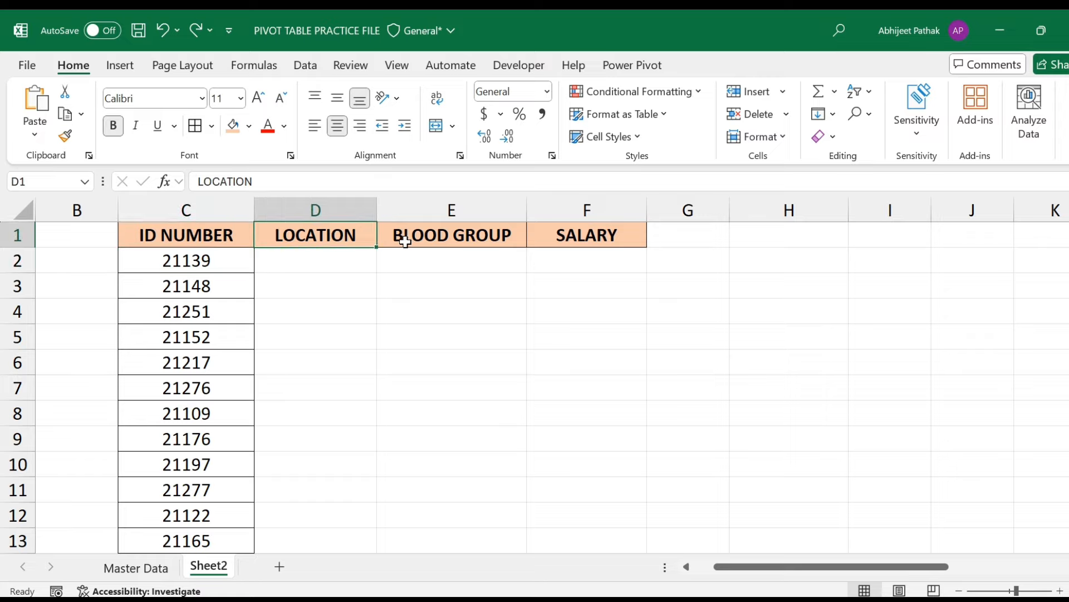
pyautogui.click(482, 239)
pyautogui.click(571, 239)
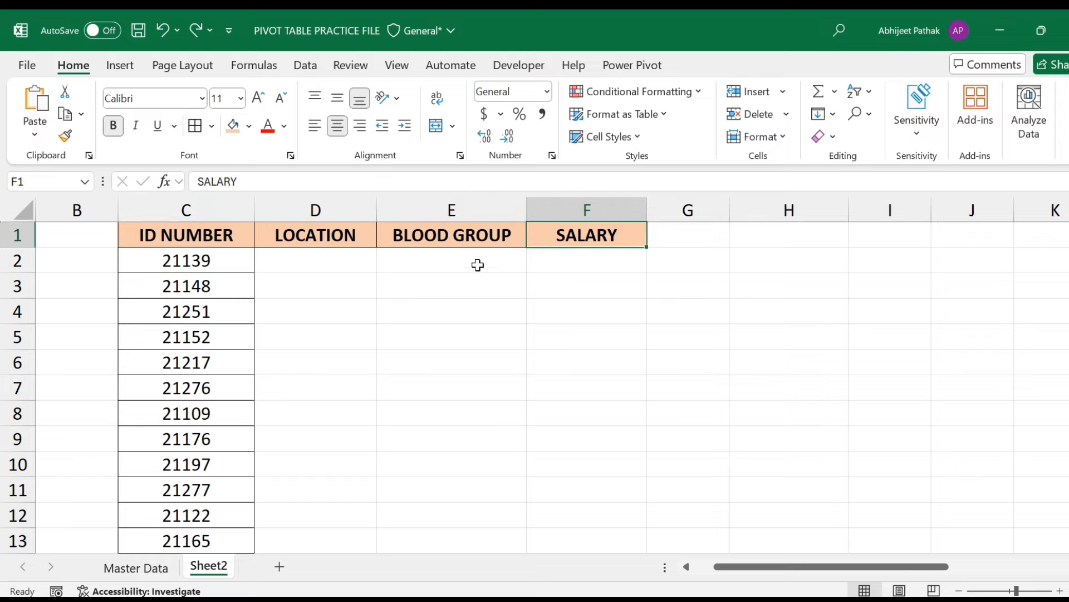
pyautogui.click(340, 267)
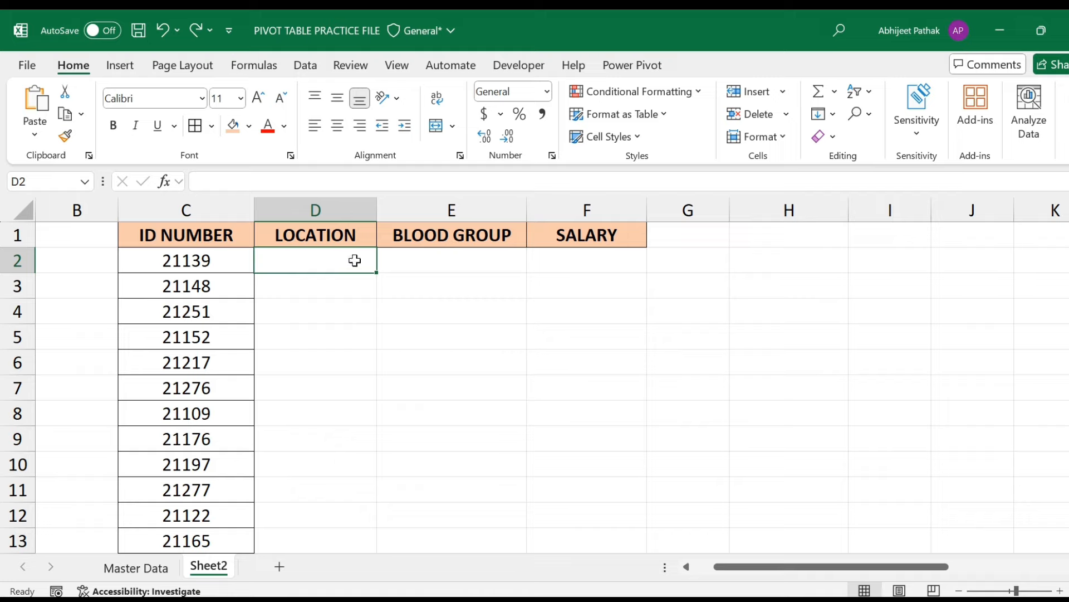
pyautogui.write('=')
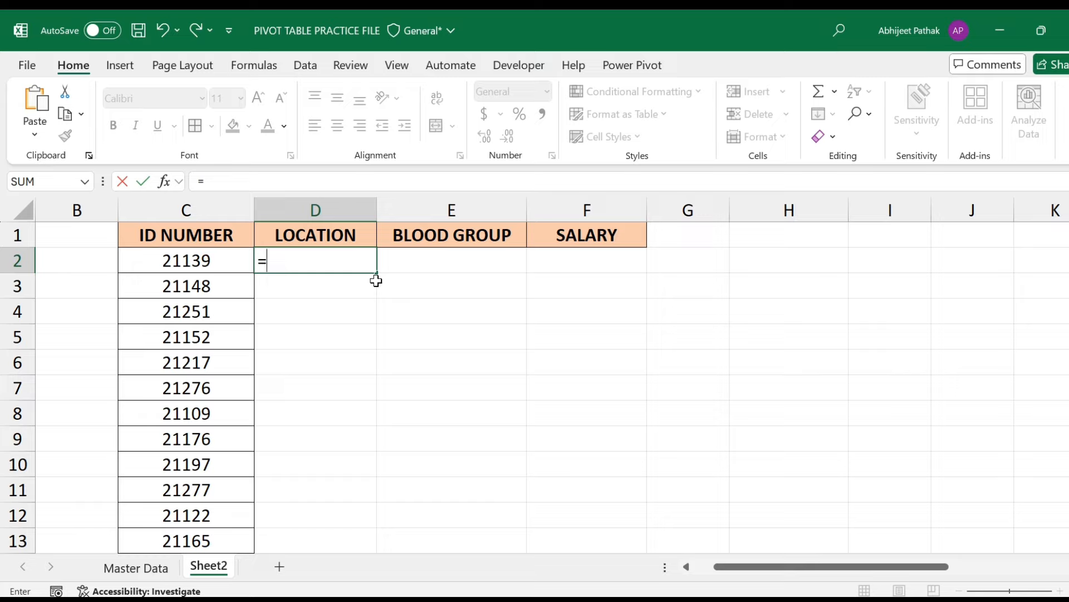
pyautogui.write('VLOOKUP(')
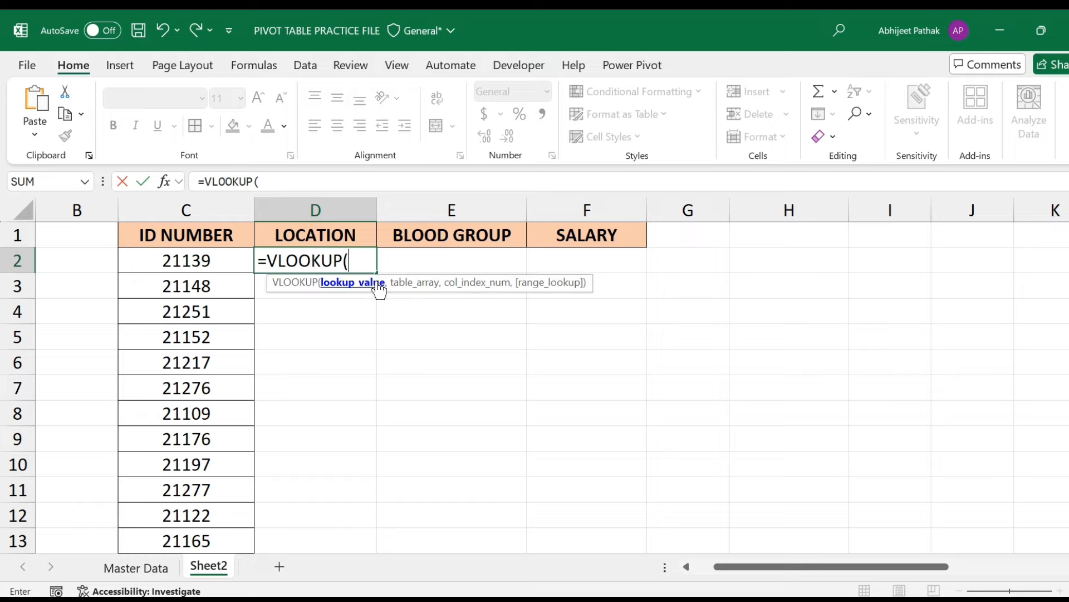
pyautogui.press('Left')
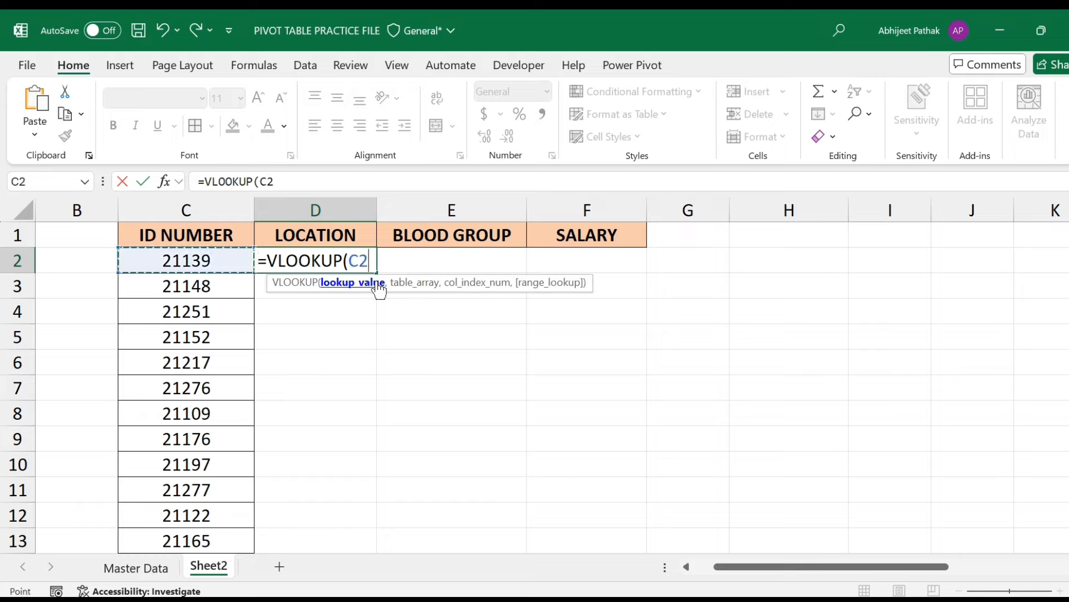
pyautogui.write(',')
pyautogui.click(150, 568)
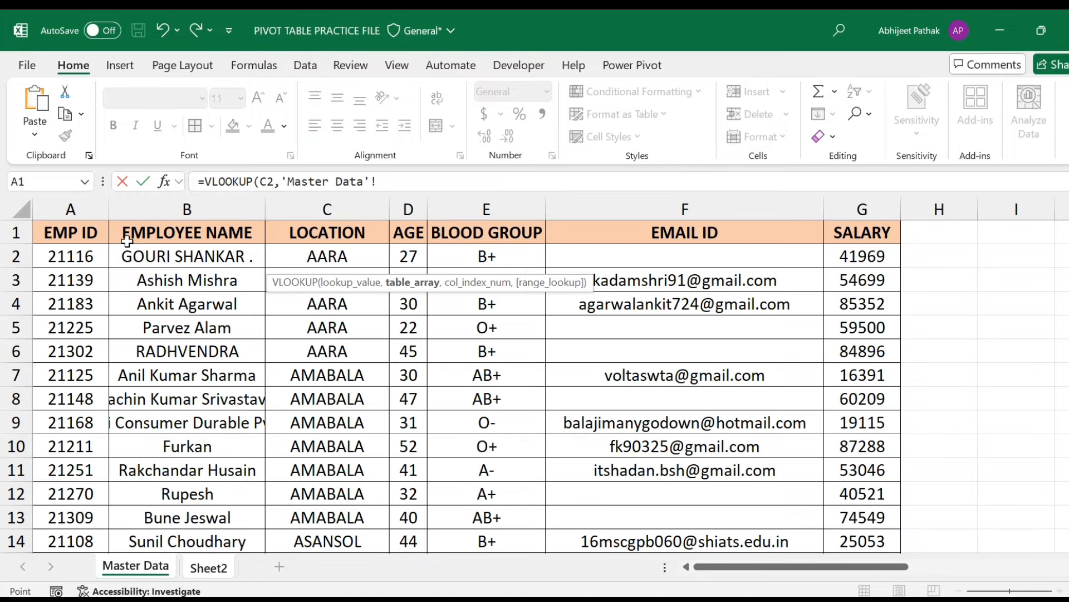
pyautogui.moveTo(78, 232); pyautogui.dragTo(845, 528)
pyautogui.write(',')
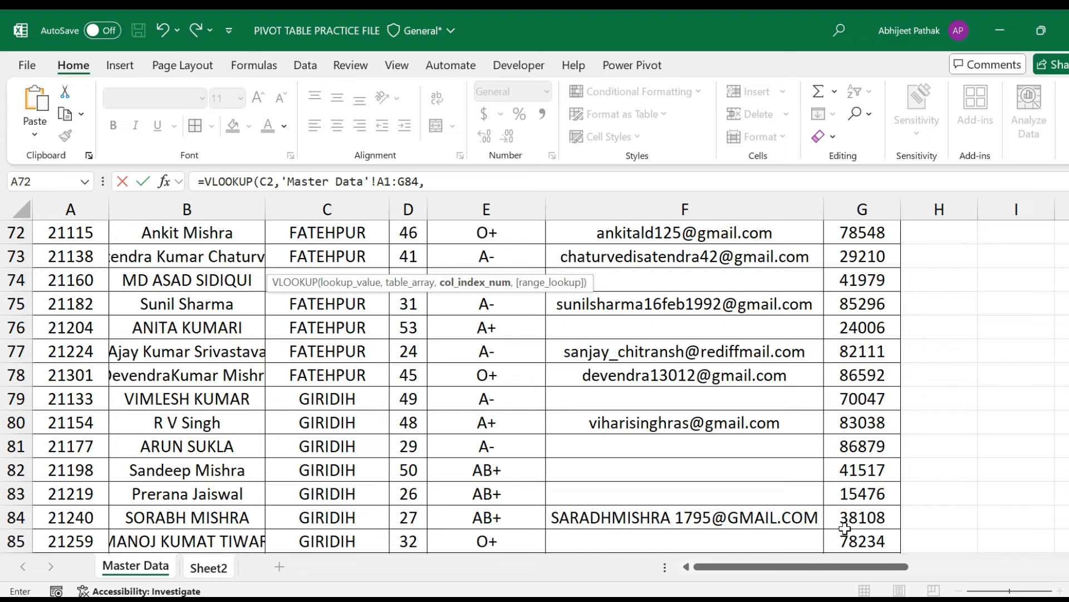
pyautogui.write('MATCH')
pyautogui.press('BackSpace')
pyautogui.write('CH')
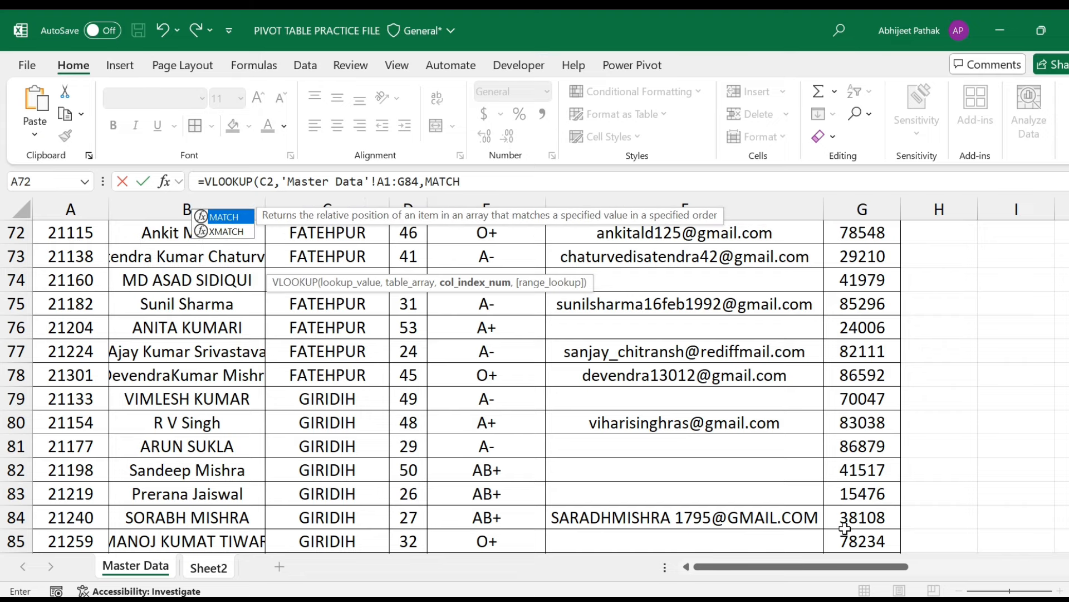
pyautogui.write('(')
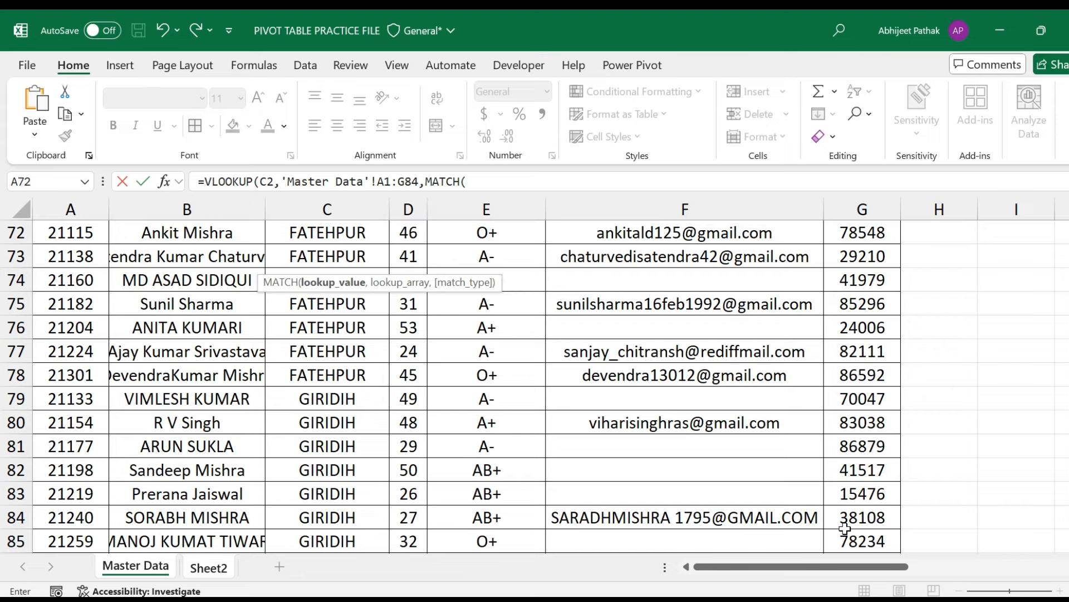
pyautogui.click(223, 568)
pyautogui.click(307, 229)
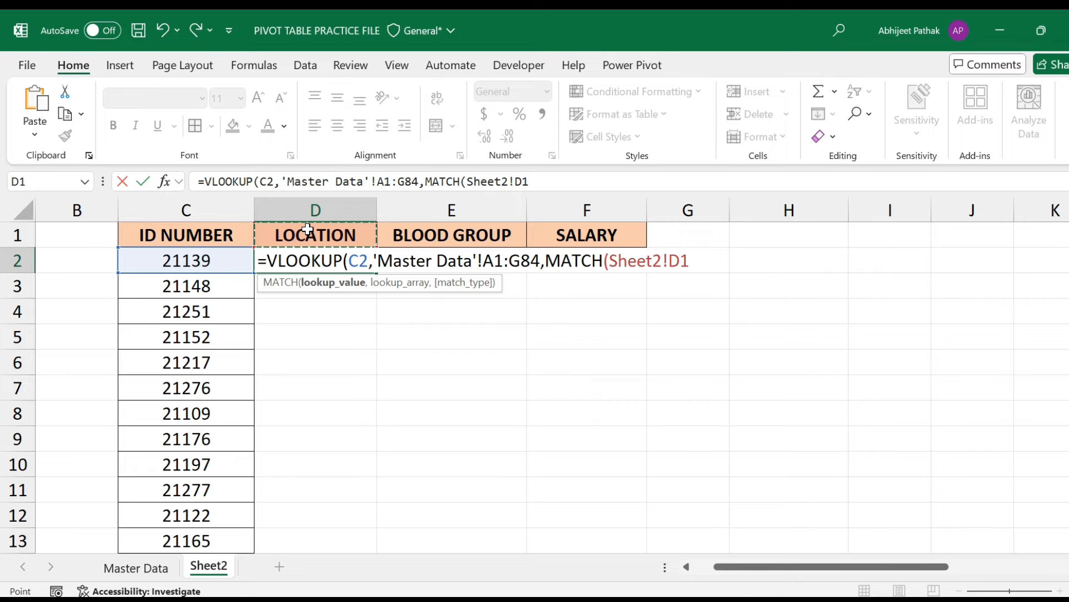
pyautogui.write(',')
pyautogui.click(136, 568)
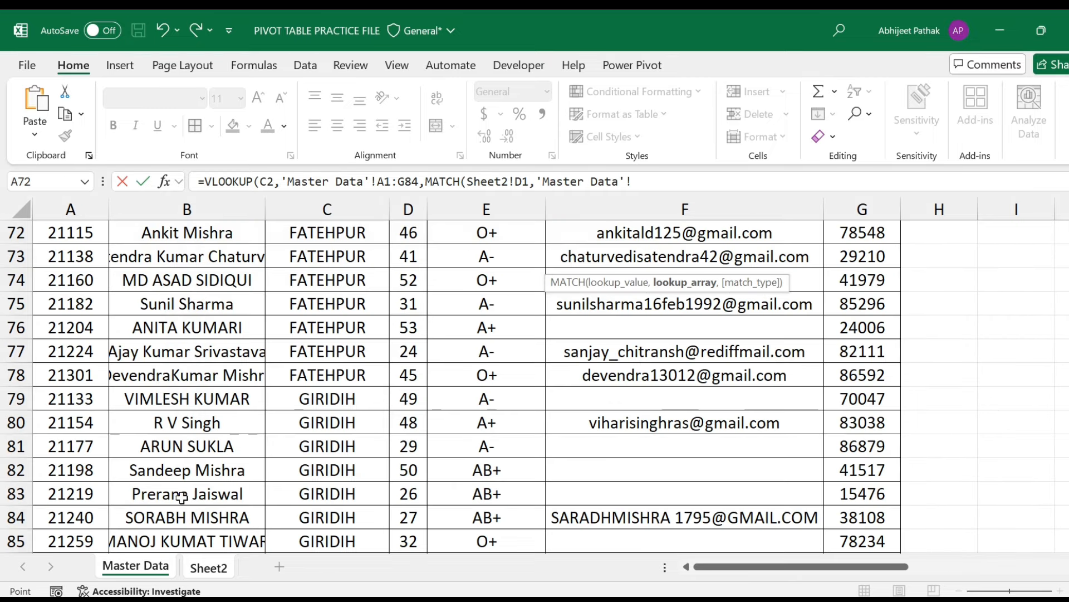
pyautogui.scroll(16, 579, 296)
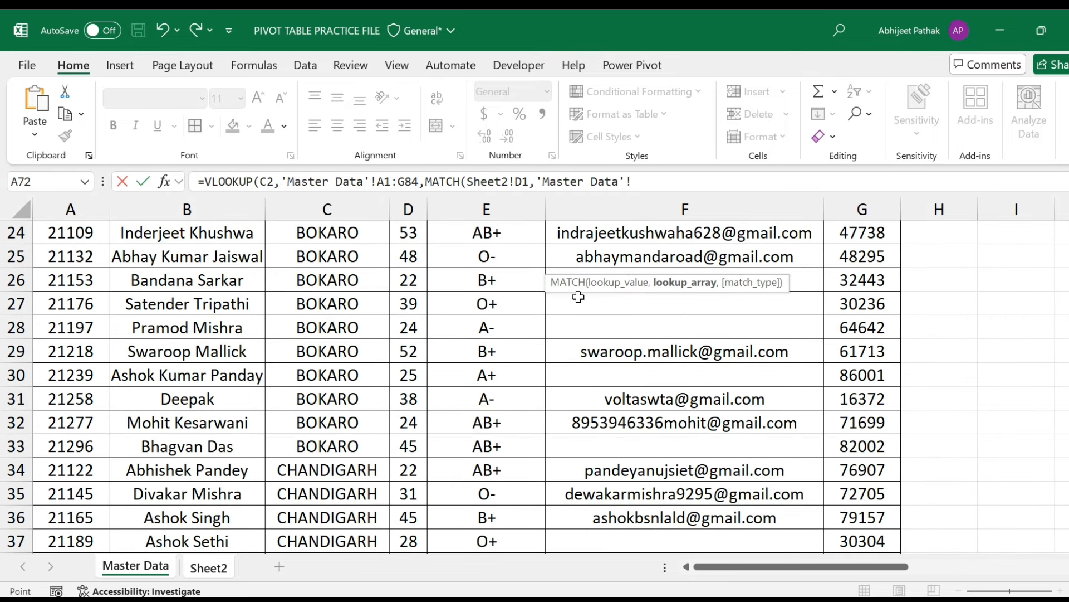
pyautogui.press('Escape')
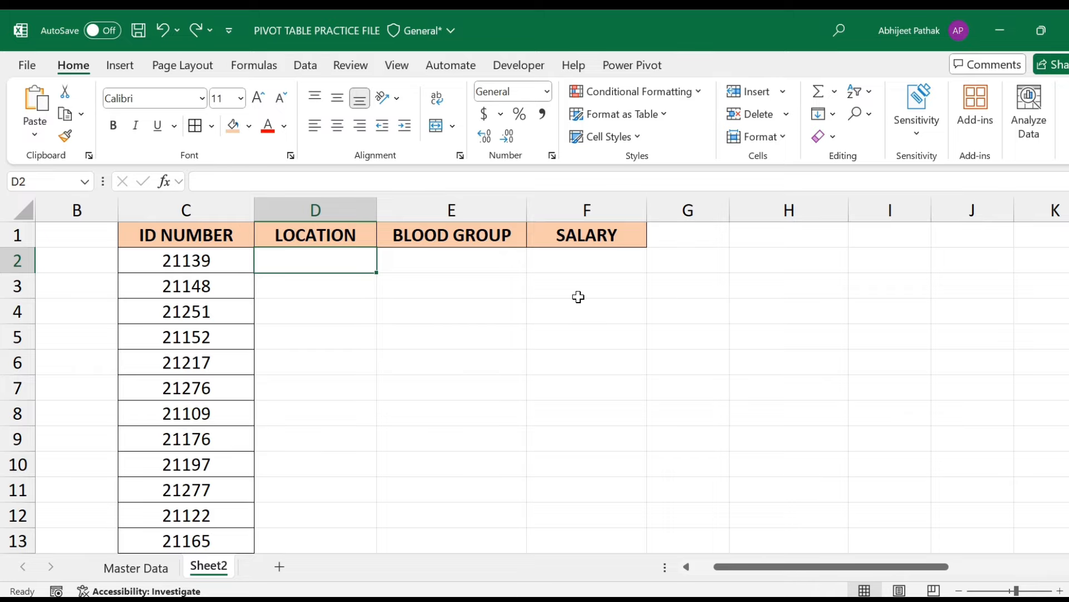
# Convert the employee data range A1:G210 on the Master Data sheet into a table with headers
pyautogui.click(136, 568)
pyautogui.scroll(8, 143, 269)
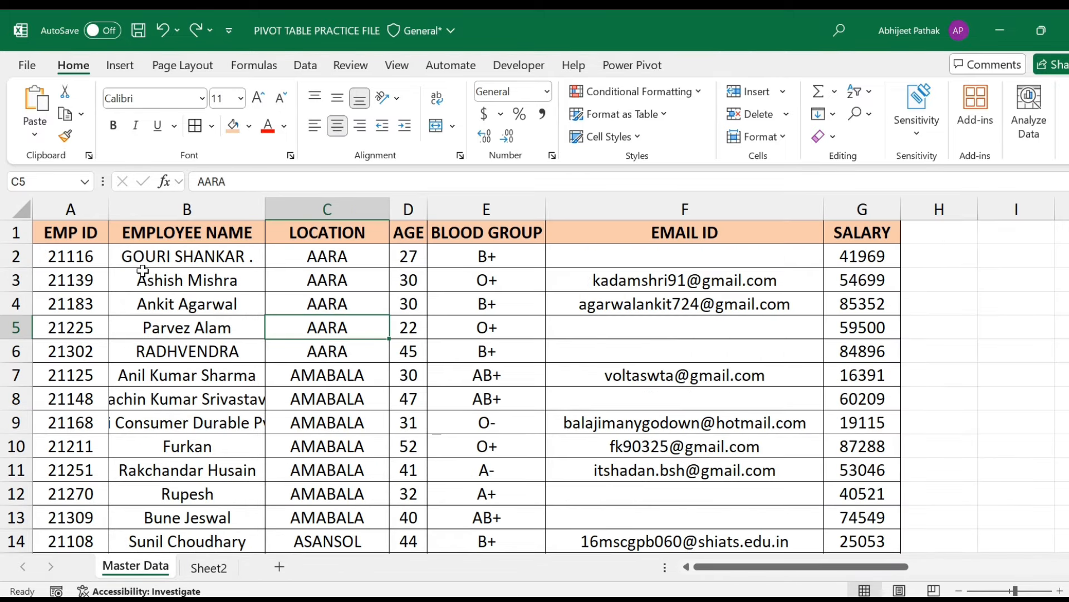
pyautogui.click(90, 233)
pyautogui.hotkey('ctrl', 'shift', 'Right')
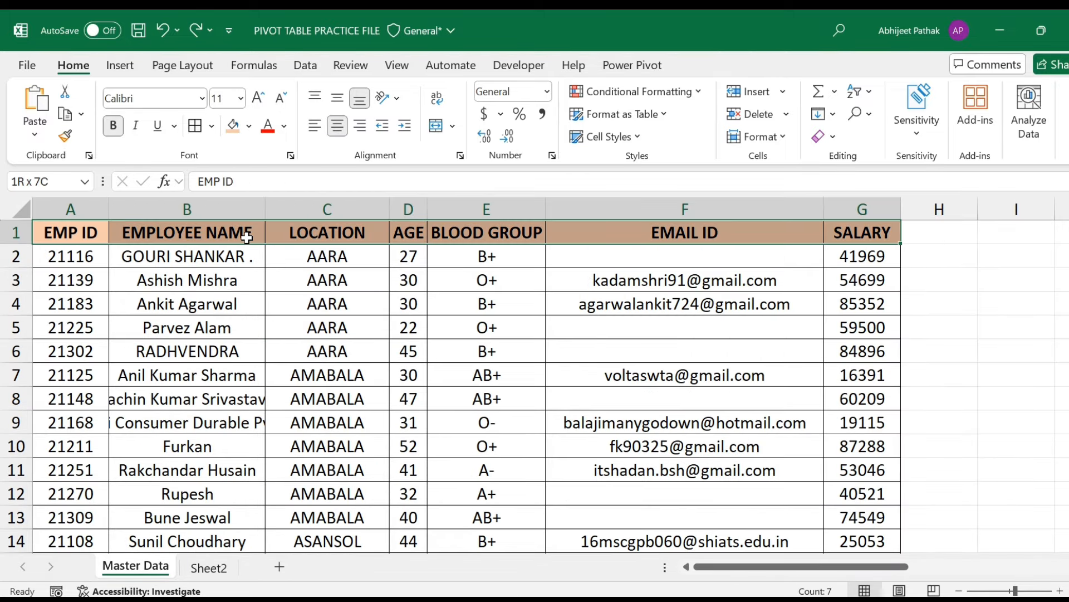
pyautogui.hotkey('ctrl', 'shift', 'Down')
pyautogui.hotkey('ctrl', 't')
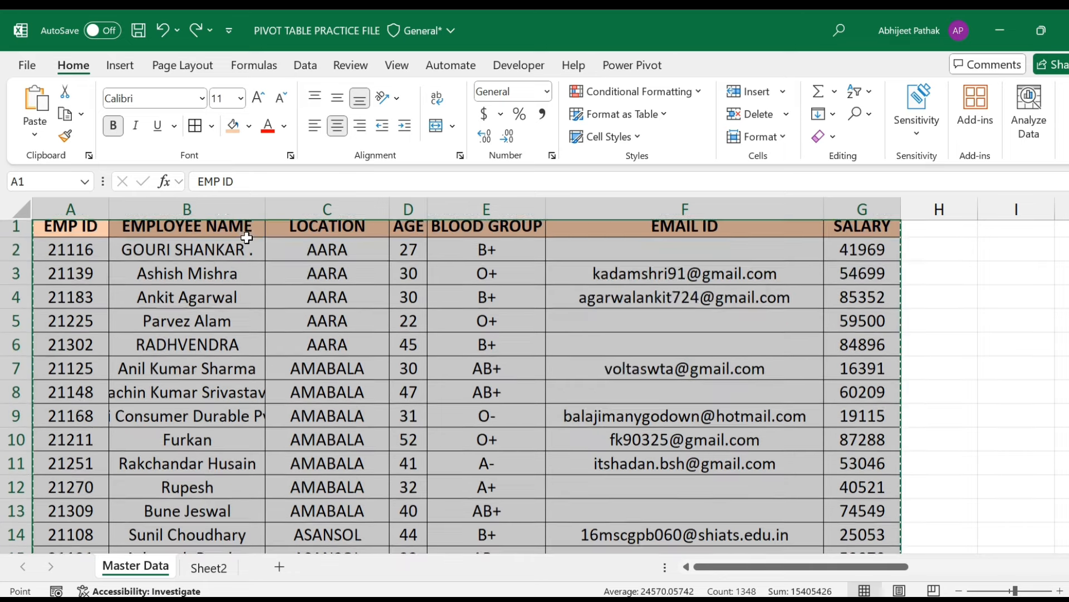
pyautogui.click(646, 377)
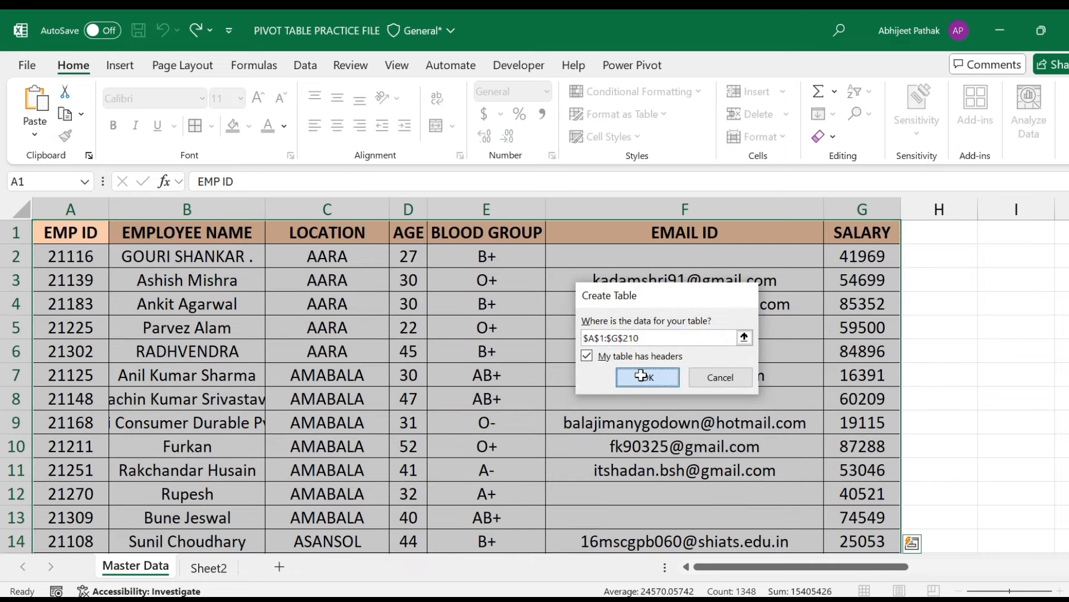
# Apply the plain, uncoloured None style to the employee table on the Master Data sheet
pyautogui.click(335, 229)
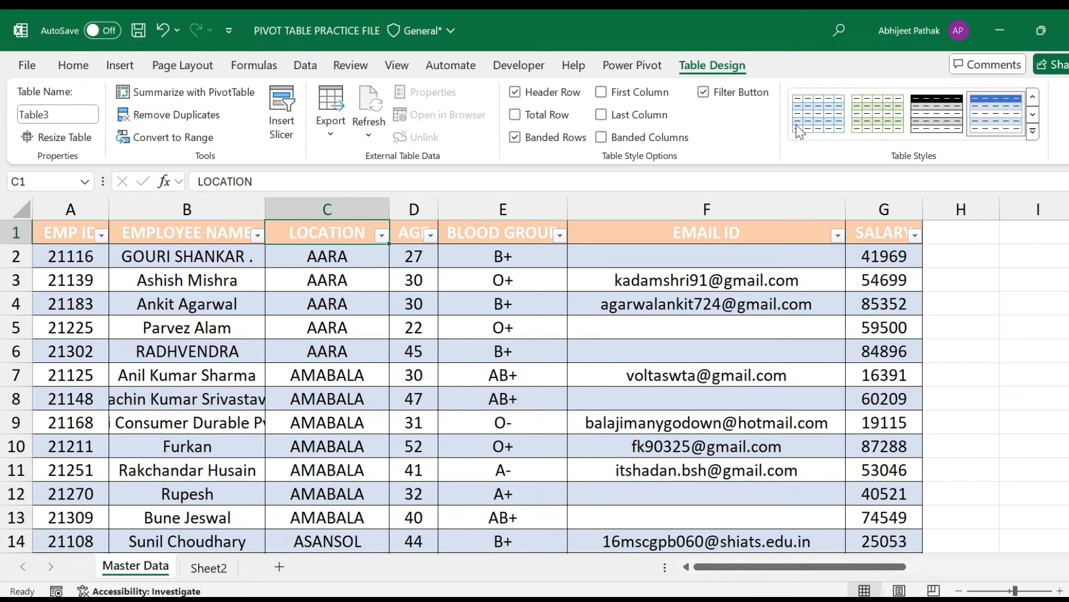
pyautogui.click(1034, 132)
pyautogui.click(707, 139)
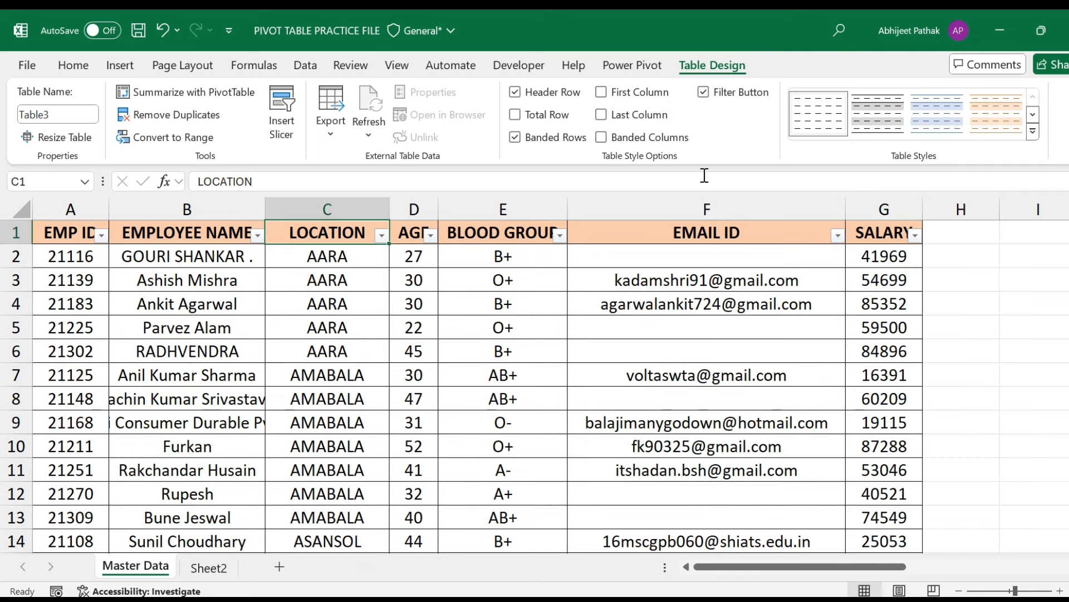
pyautogui.click(358, 266)
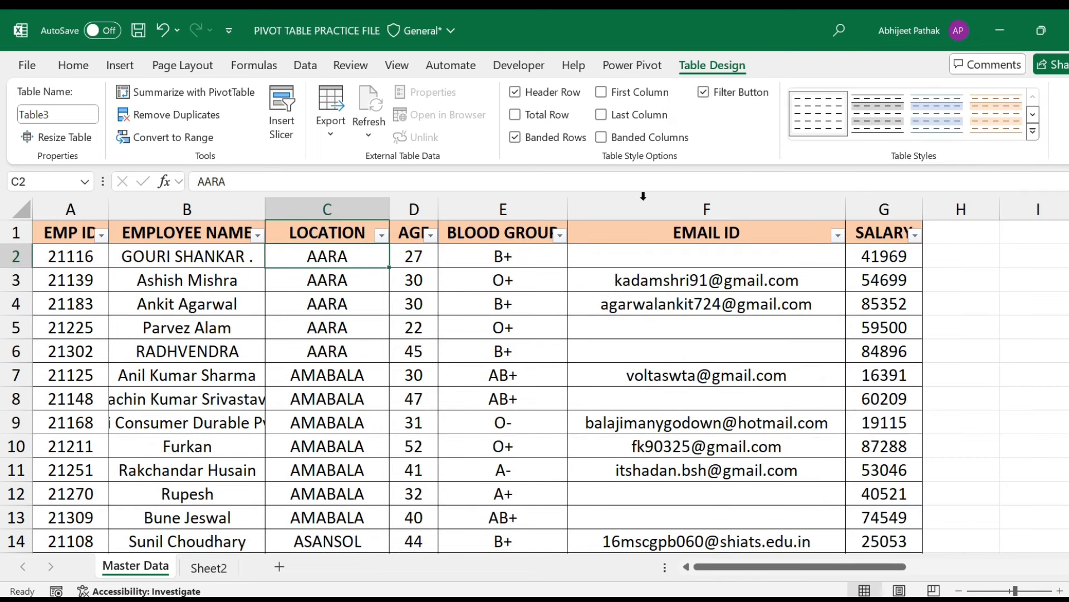
# Name the employee table SOURCEDATA
pyautogui.click(78, 112)
pyautogui.write('SOURCEDATA')
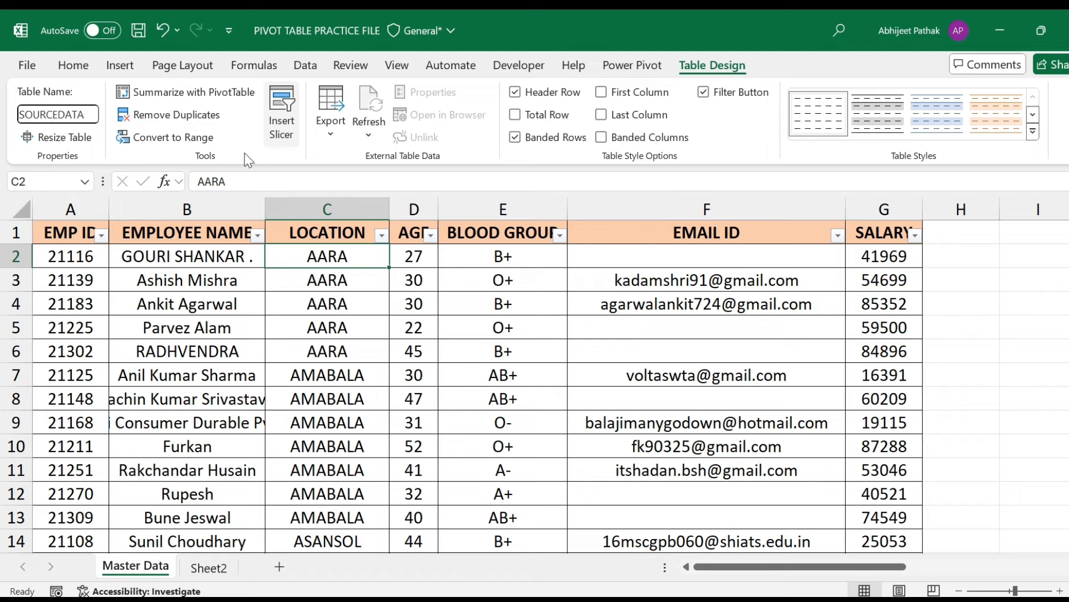
pyautogui.click(125, 272)
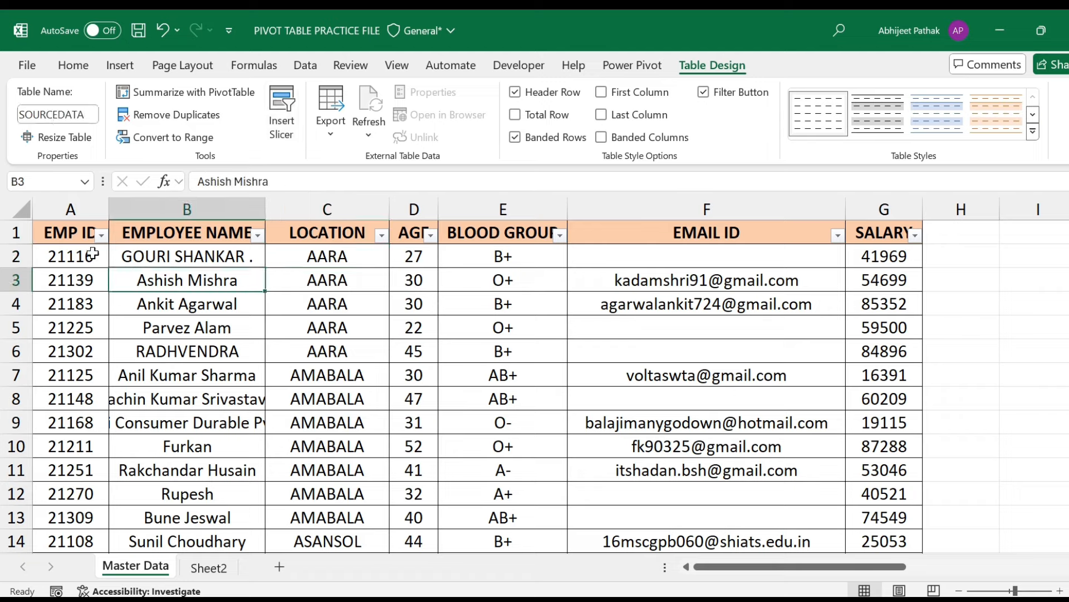
pyautogui.click(75, 273)
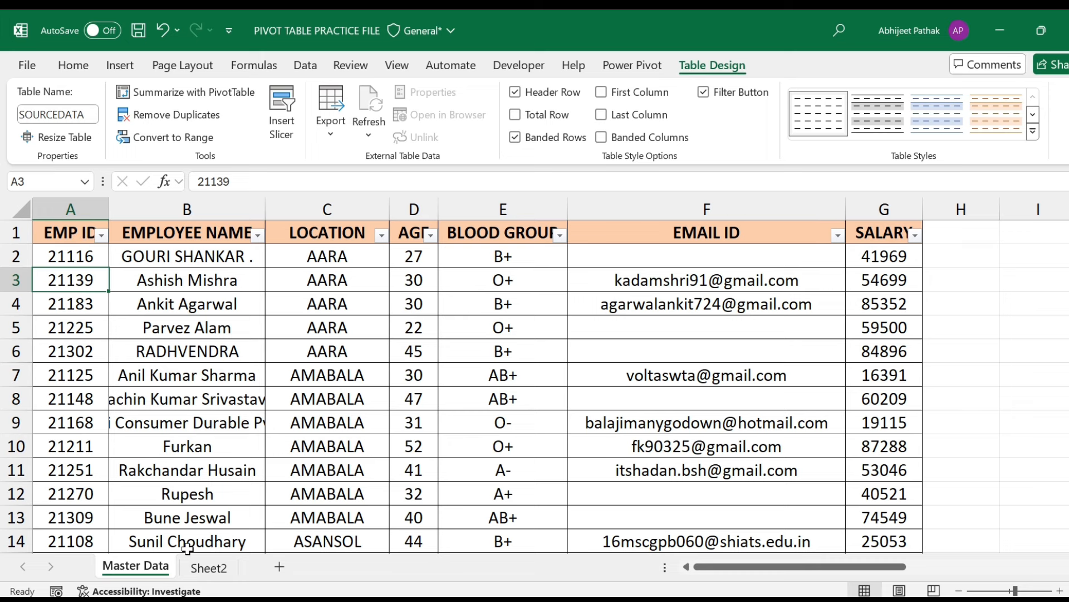
# Start a VLOOKUP formula in cell D2 of Sheet2 with C2 as the lookup value
pyautogui.click(207, 568)
pyautogui.click(145, 567)
pyautogui.click(208, 568)
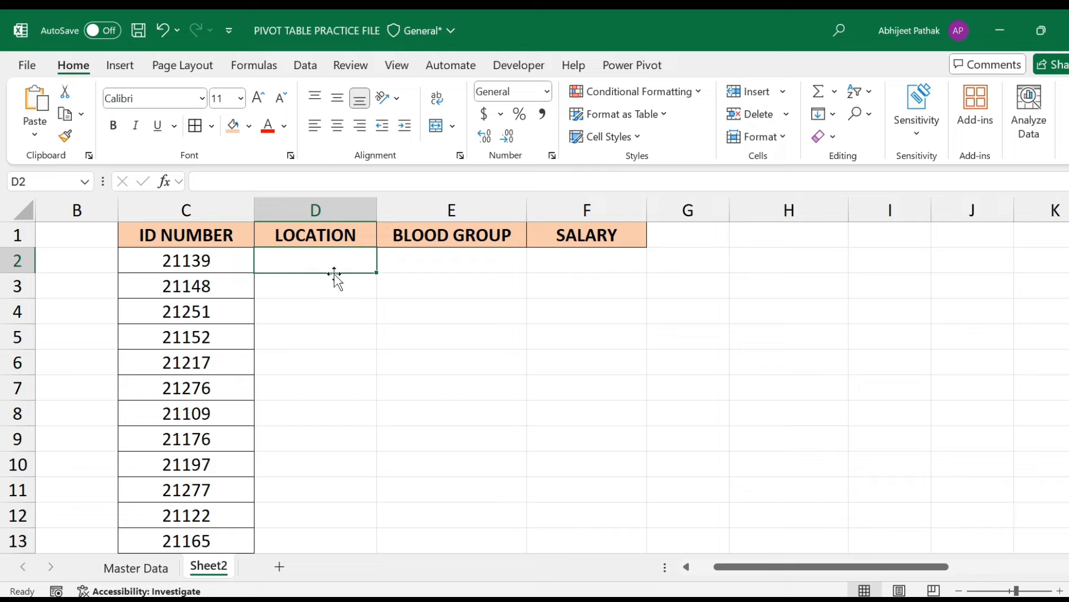
pyautogui.write('=VLOOKUP(')
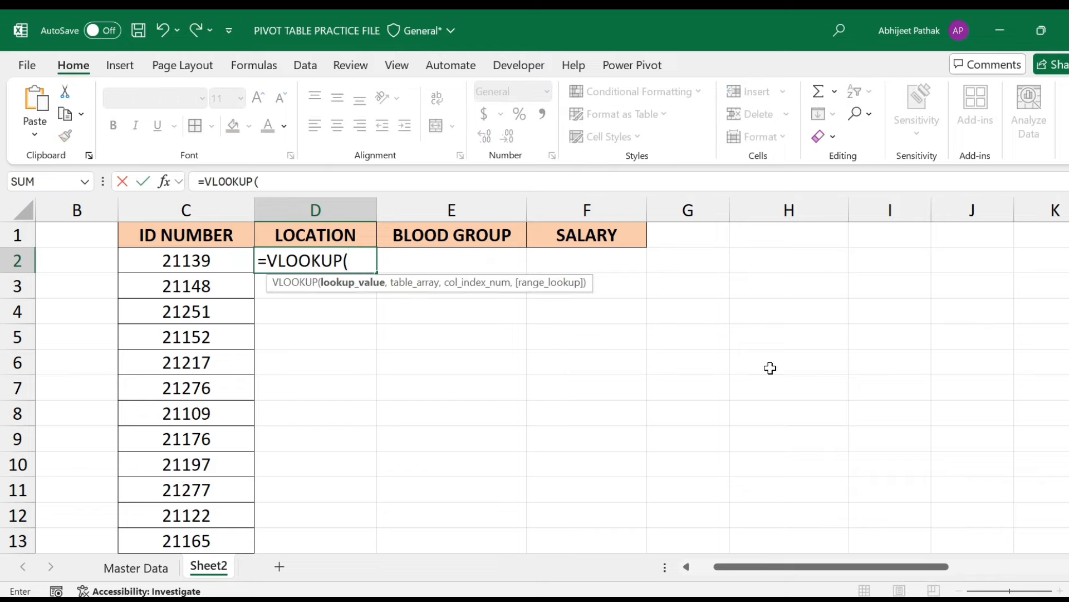
pyautogui.press('Left')
pyautogui.write(',')
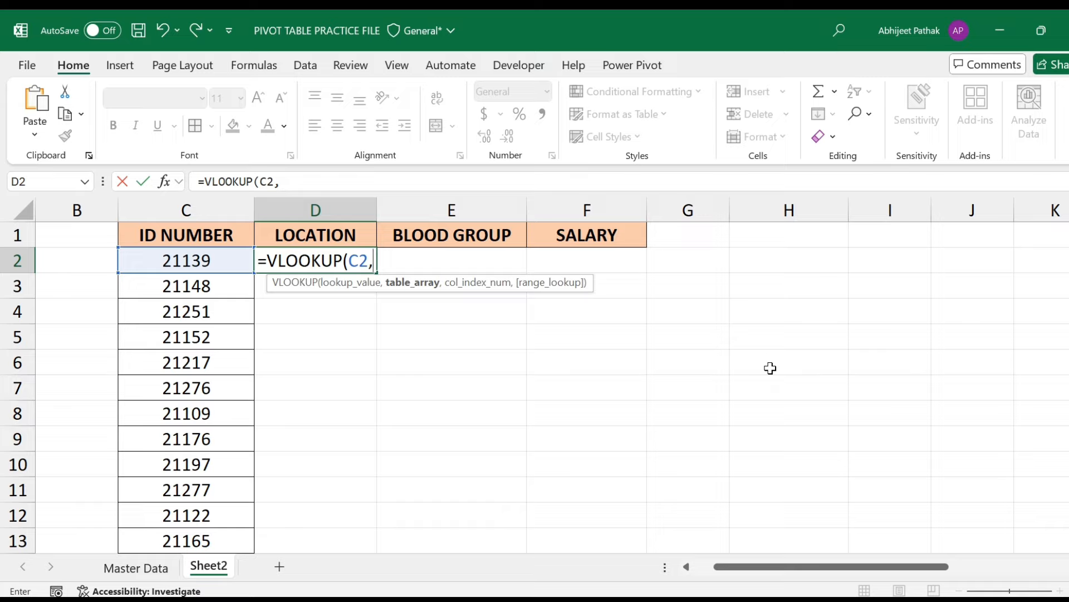
# Enter the SOURCEDATA table as the table array of the VLOOKUP formula
pyautogui.write('TA')
pyautogui.press('BackSpace')
pyautogui.press('BackSpace')
pyautogui.write('SO')
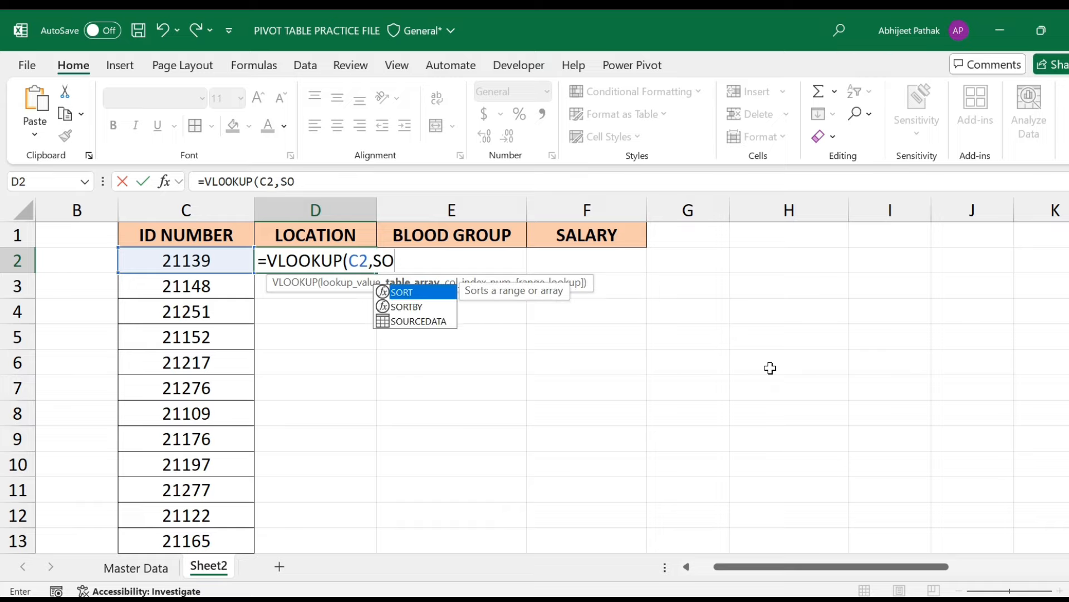
pyautogui.press('Down')
pyautogui.press('Down')
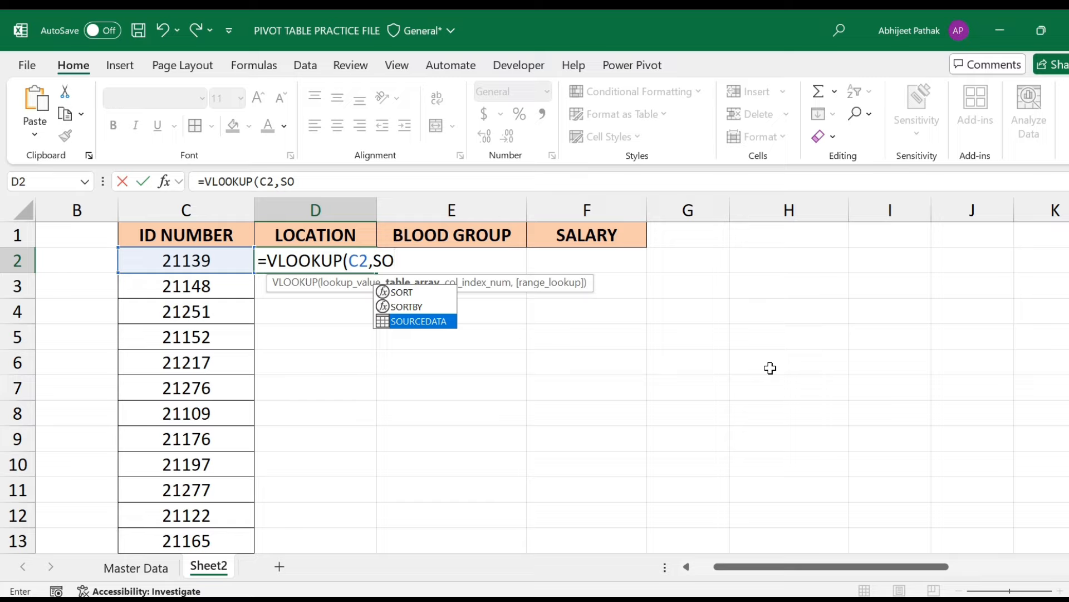
pyautogui.press('Tab')
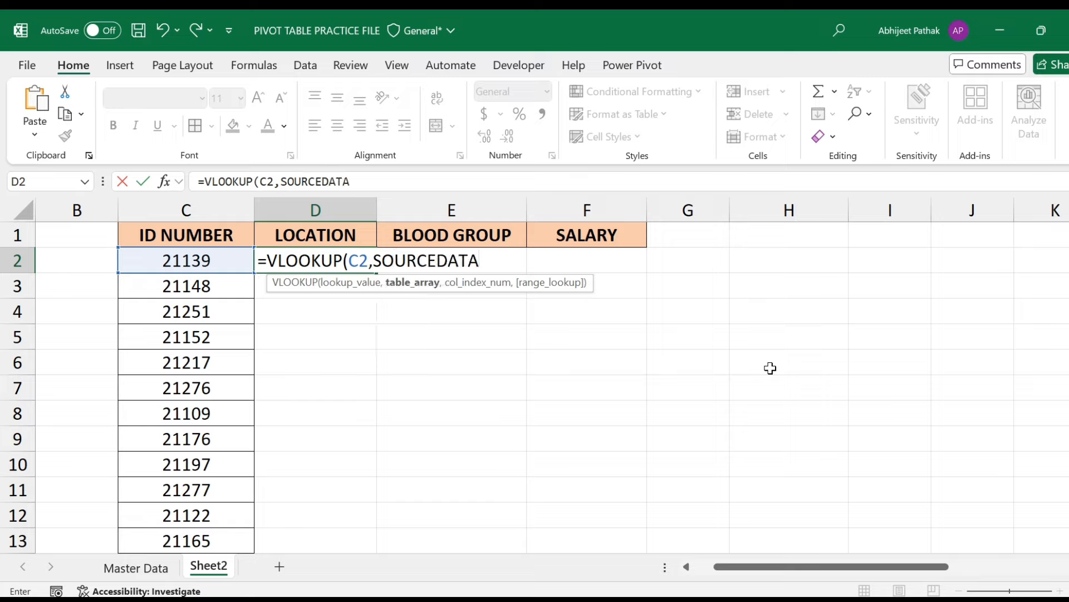
pyautogui.write(',')
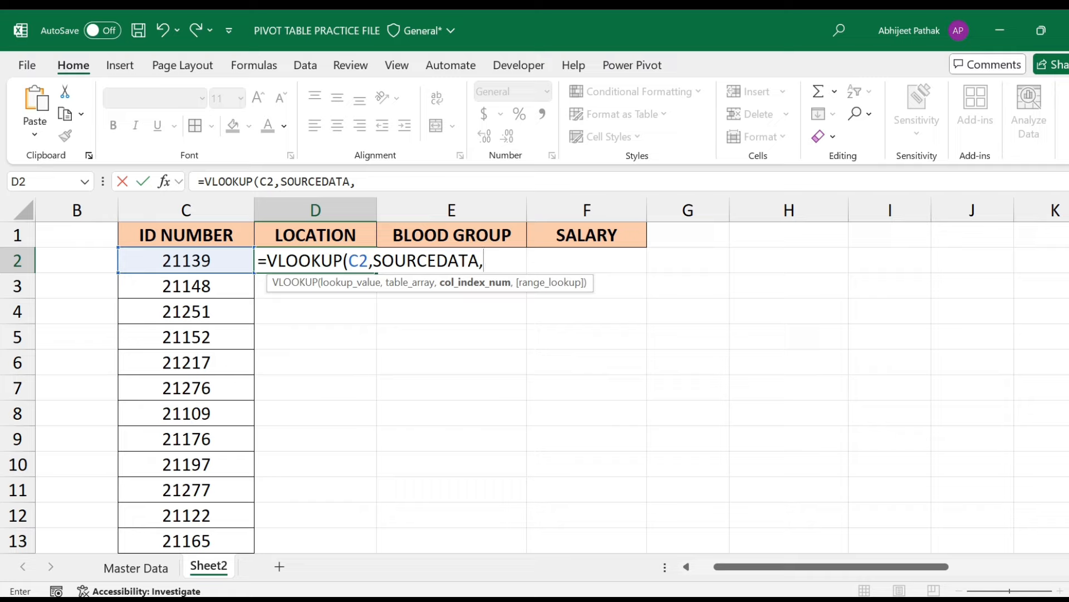
# Nest a MATCH function as the column index, with the absolute header range $D$1:$F$1 as its lookup value
pyautogui.write('MATCH')
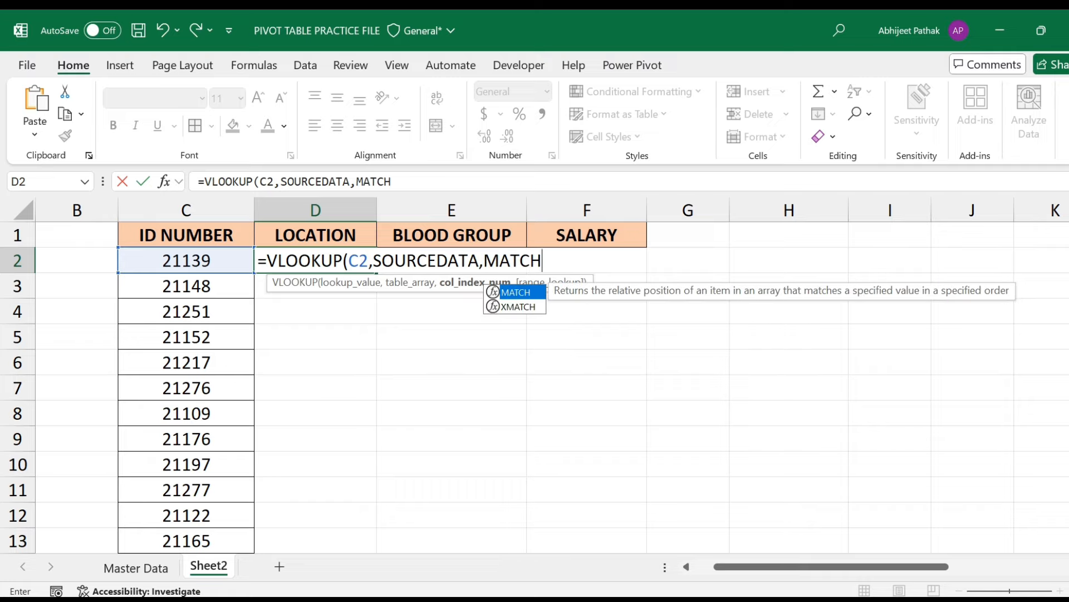
pyautogui.write('(')
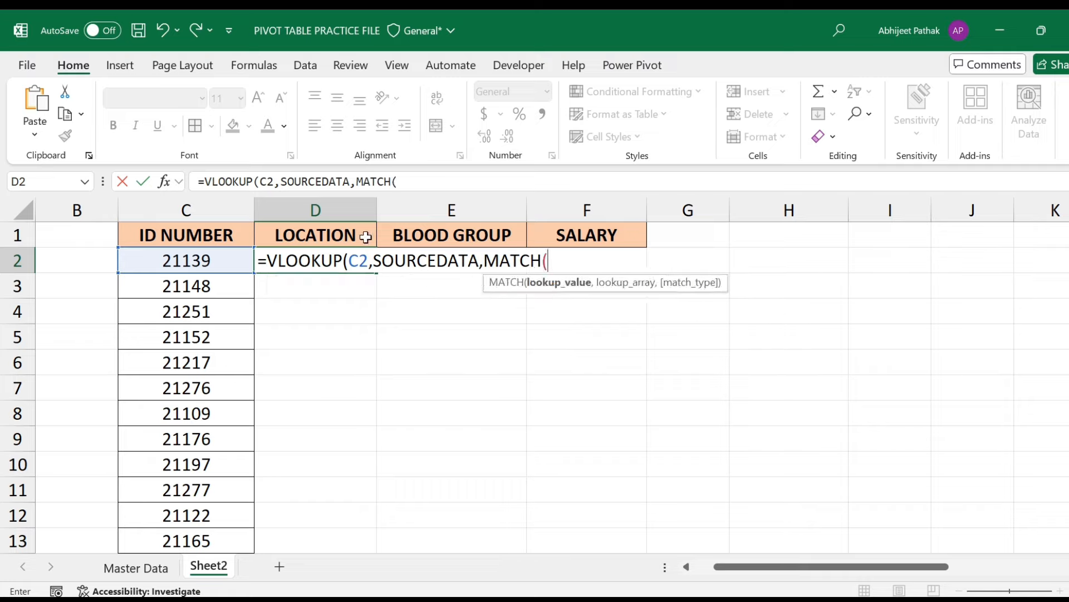
pyautogui.moveTo(348, 235); pyautogui.dragTo(585, 235)
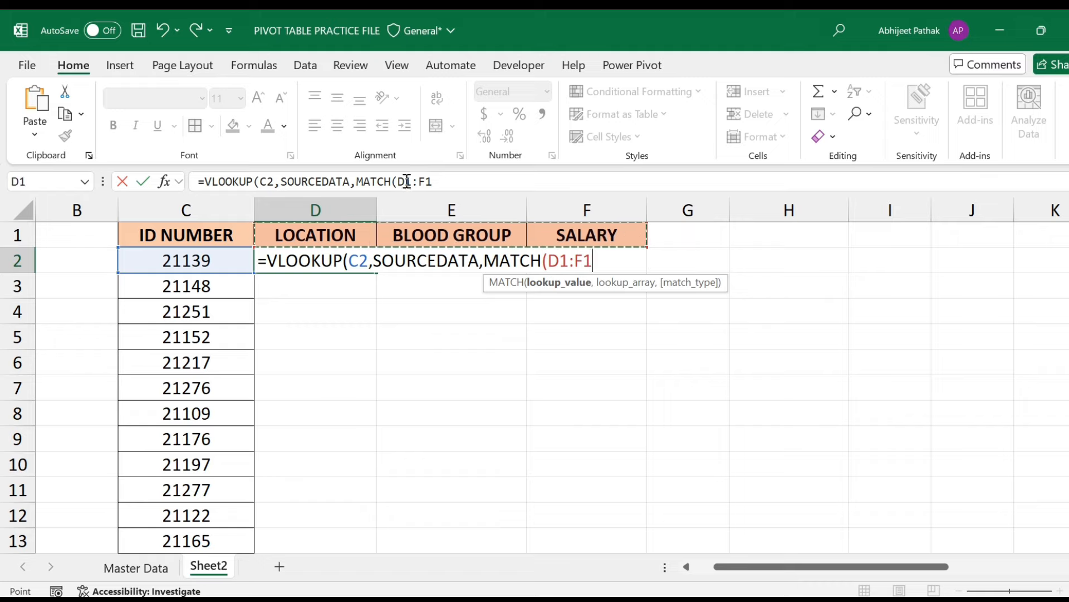
pyautogui.moveTo(398, 181); pyautogui.dragTo(466, 178)
pyautogui.press('F4')
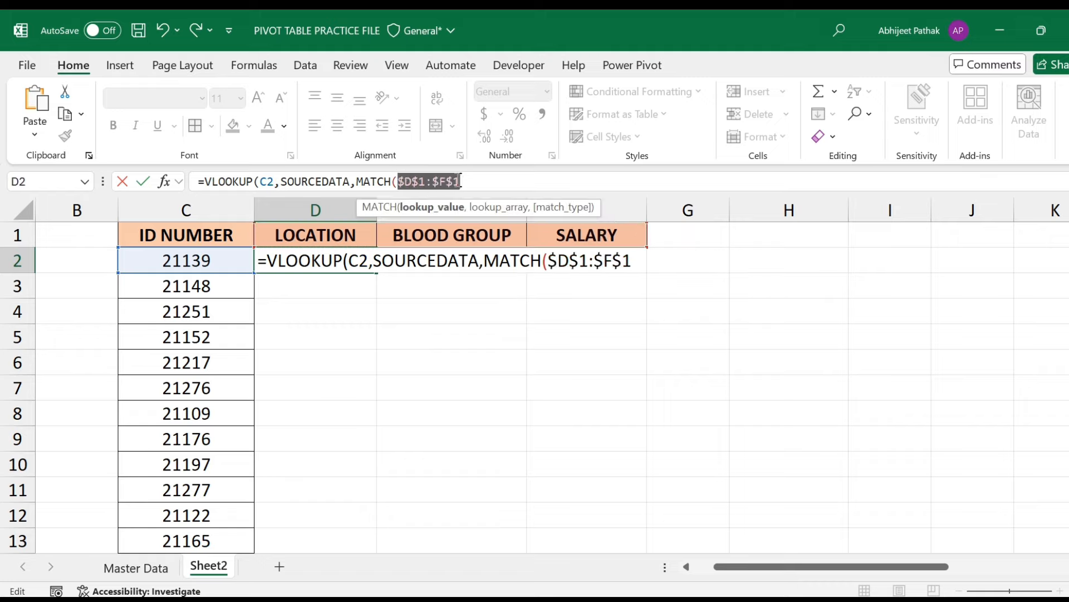
pyautogui.click(470, 173)
pyautogui.write(',')
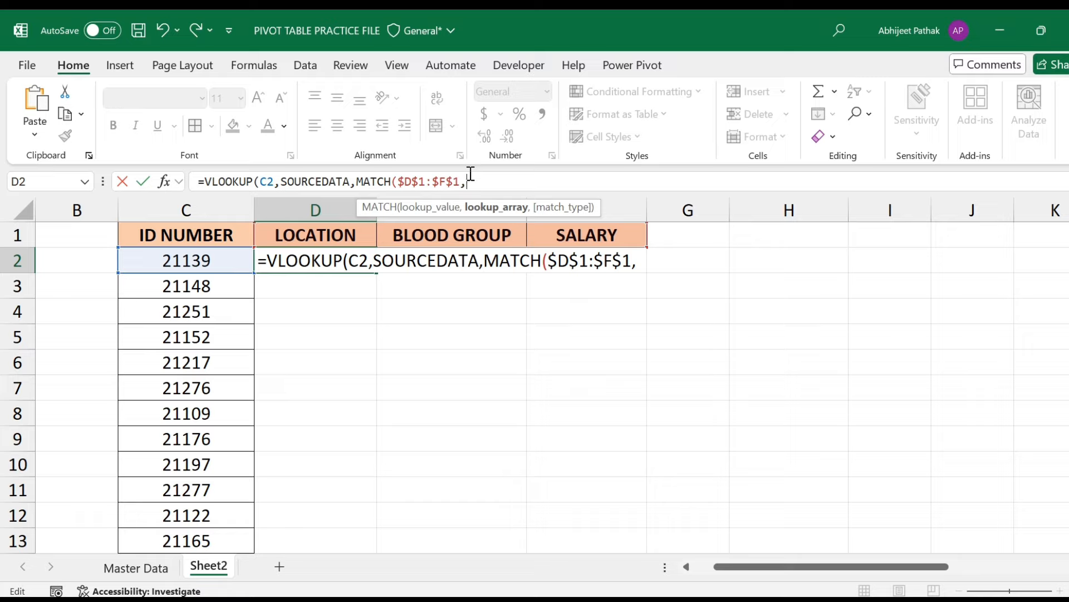
pyautogui.write('TABLE')
pyautogui.press('BackSpace')
pyautogui.press('BackSpace')
pyautogui.press('BackSpace')
pyautogui.press('BackSpace')
pyautogui.press('BackSpace')
# Enter SOURCEDATA[#Headers] as the lookup array of the nested MATCH function
pyautogui.write('SO')
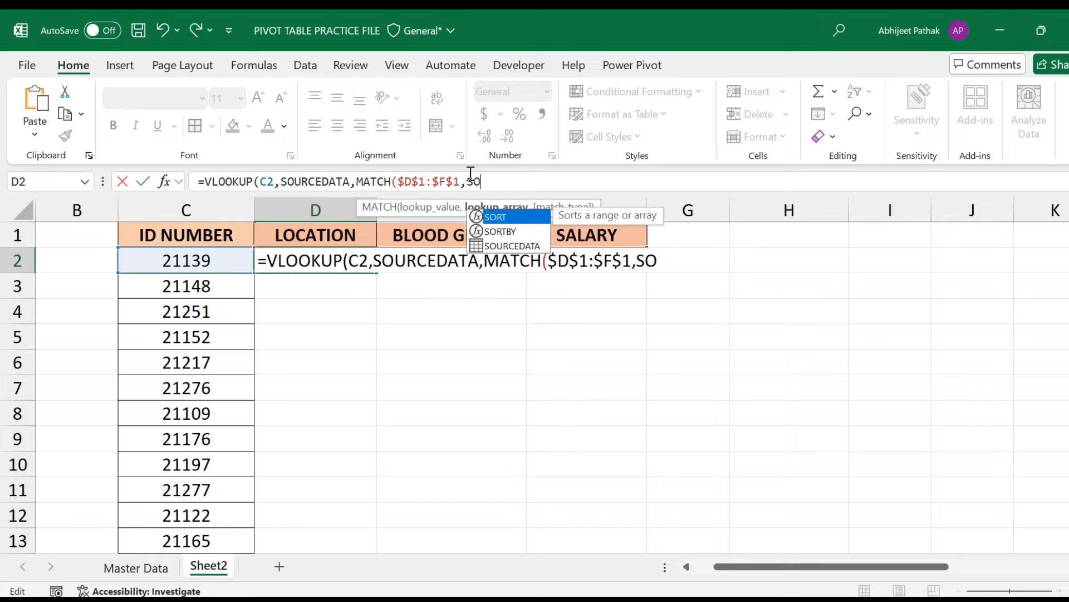
pyautogui.press('Down')
pyautogui.press('Down')
pyautogui.press('Tab')
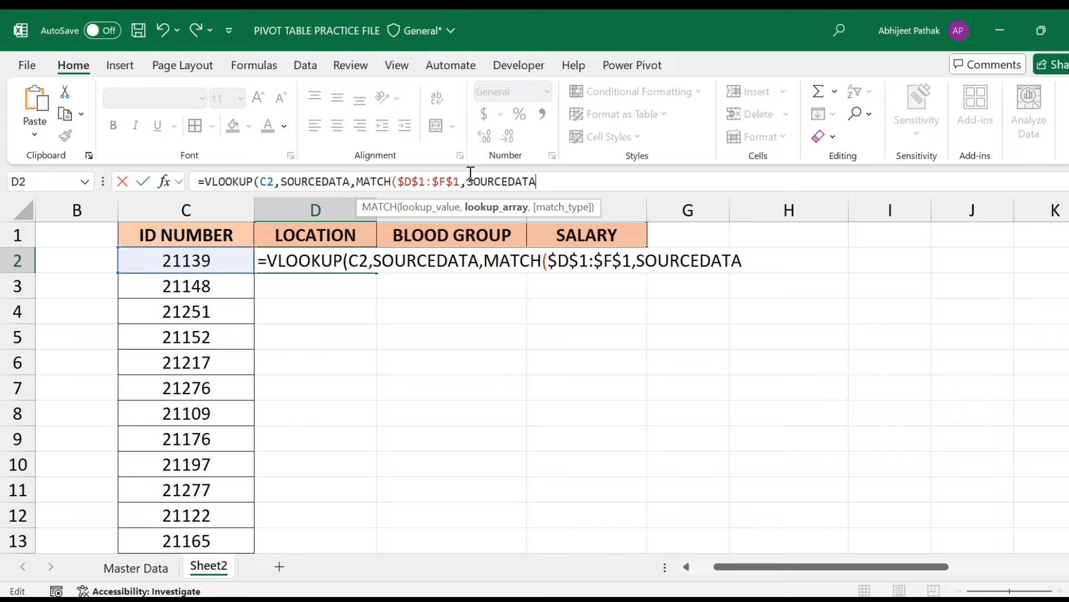
pyautogui.write('[')
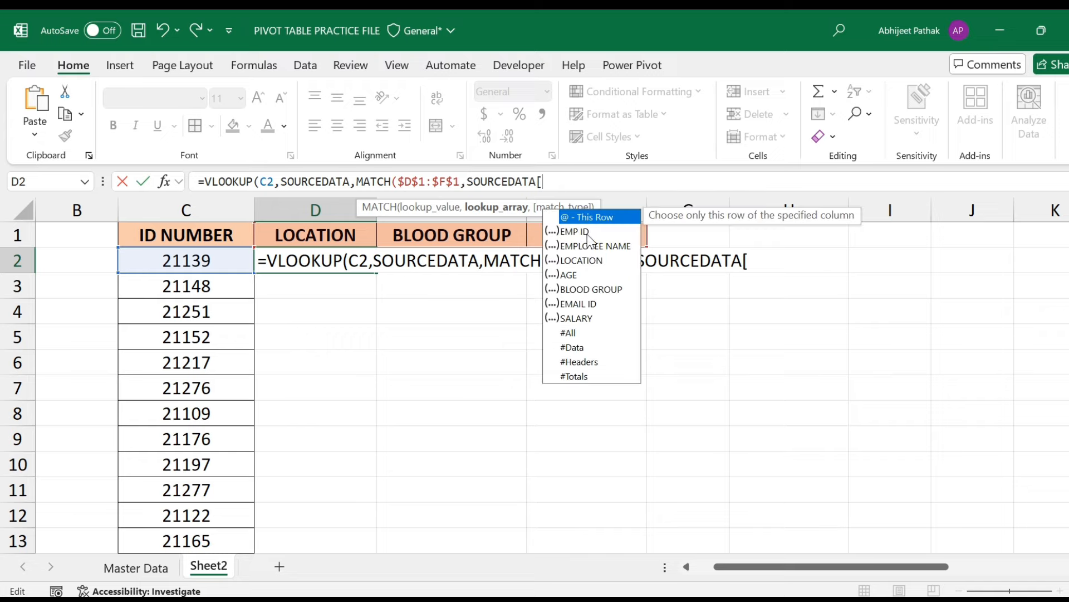
pyautogui.press('Down')
pyautogui.press('Down')
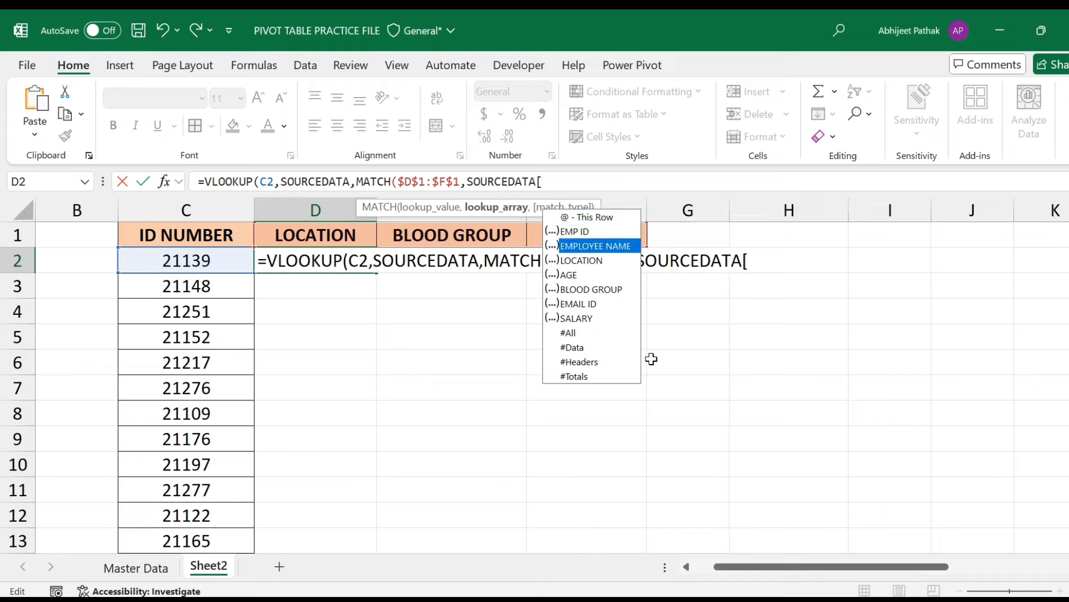
pyautogui.press('Down')
pyautogui.press('Down')
pyautogui.press('Down')
pyautogui.press('Down')
pyautogui.press('Down')
pyautogui.press('Down')
pyautogui.press('Down')
pyautogui.press('Down')
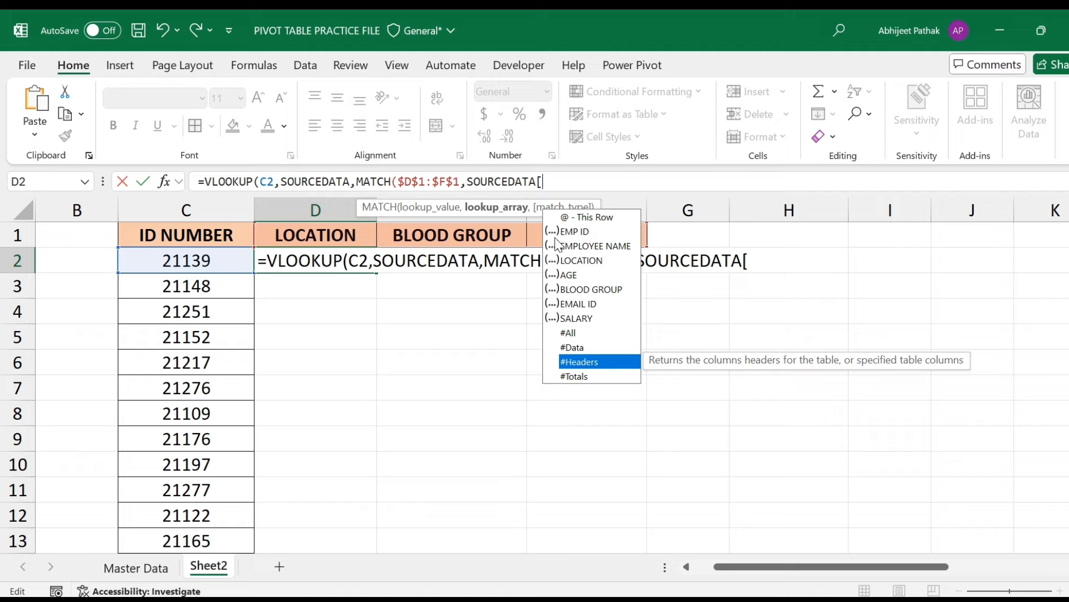
pyautogui.press('Tab')
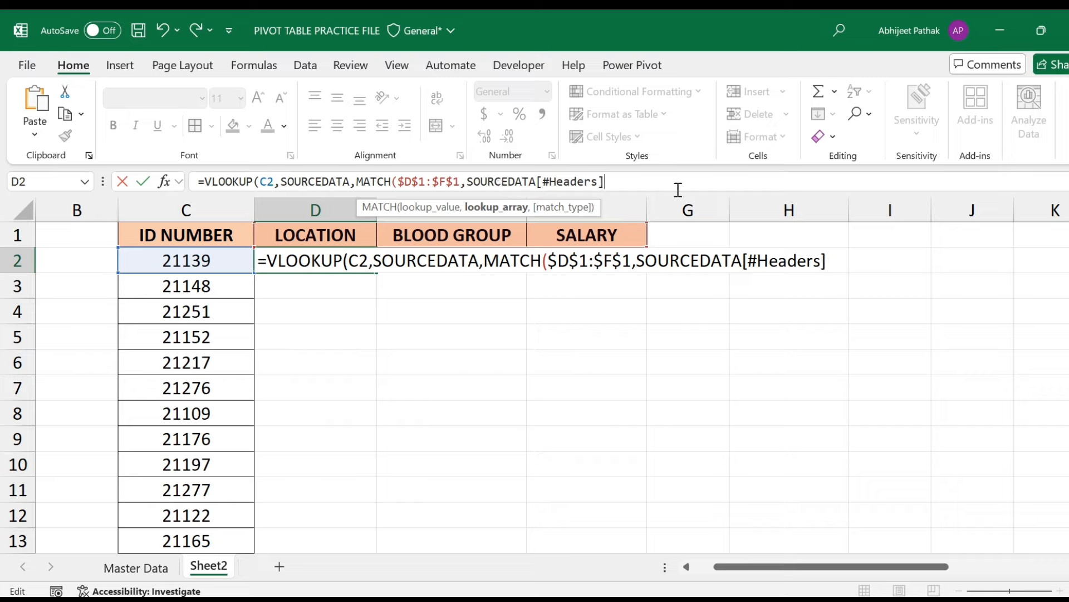
# Complete MATCH and VLOOKUP in D2 with 0 for an exact match and fill the formula down column D for the IDs
pyautogui.write(',0)')
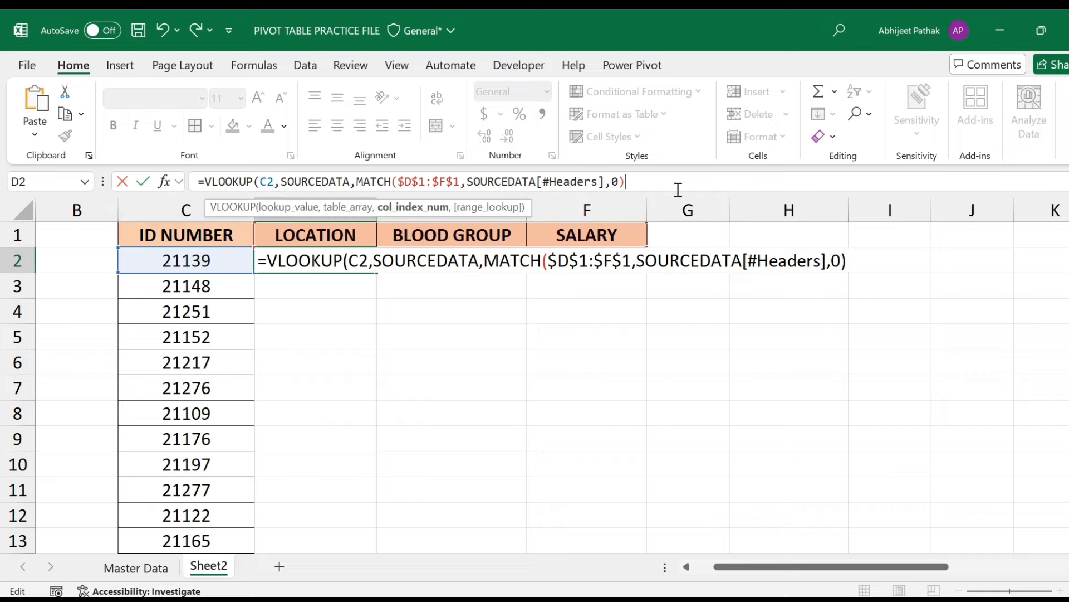
pyautogui.write(',')
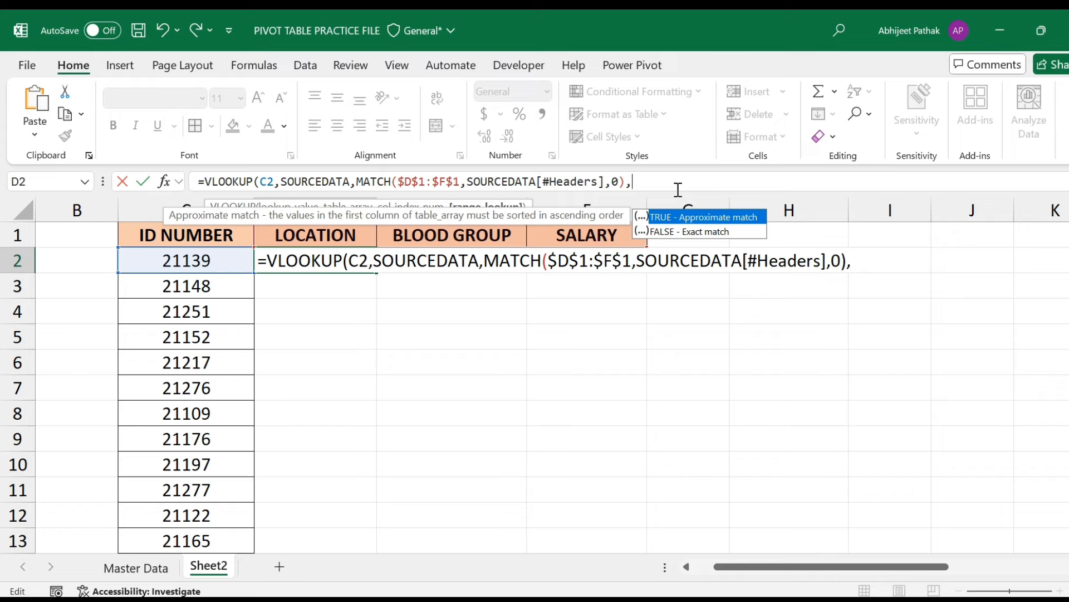
pyautogui.write('0)')
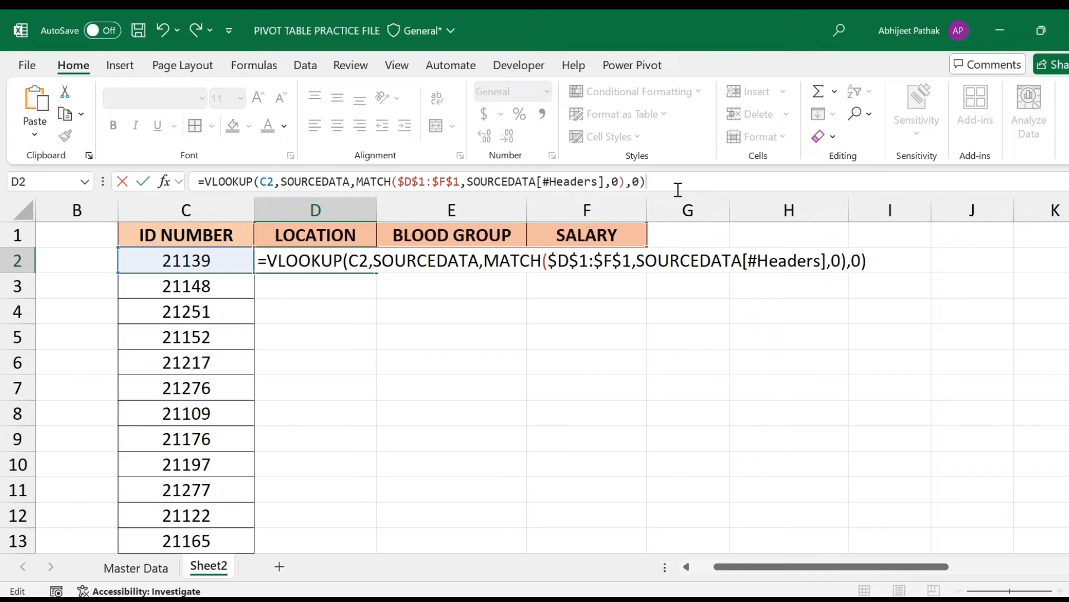
pyautogui.press('Return')
pyautogui.press('Up')
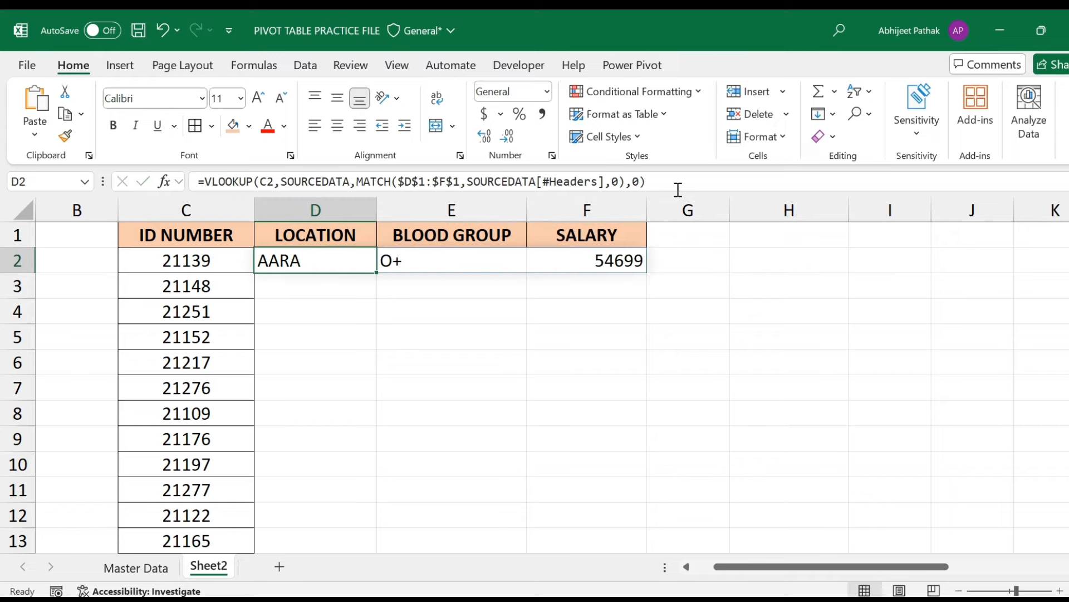
pyautogui.moveTo(379, 276); pyautogui.dragTo(354, 529)
# Change the BLOOD GROUP header in cell E1 of Sheet2 to EMPLOYEE NAME
pyautogui.hotkey('ctrl', 'Up')
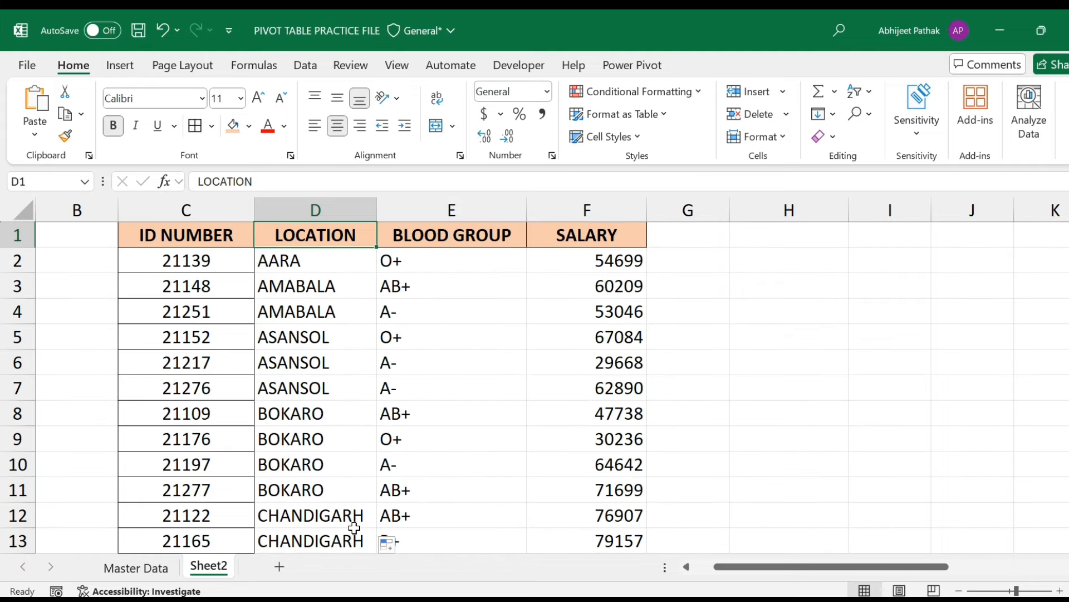
pyautogui.press('Right')
pyautogui.write('EMP')
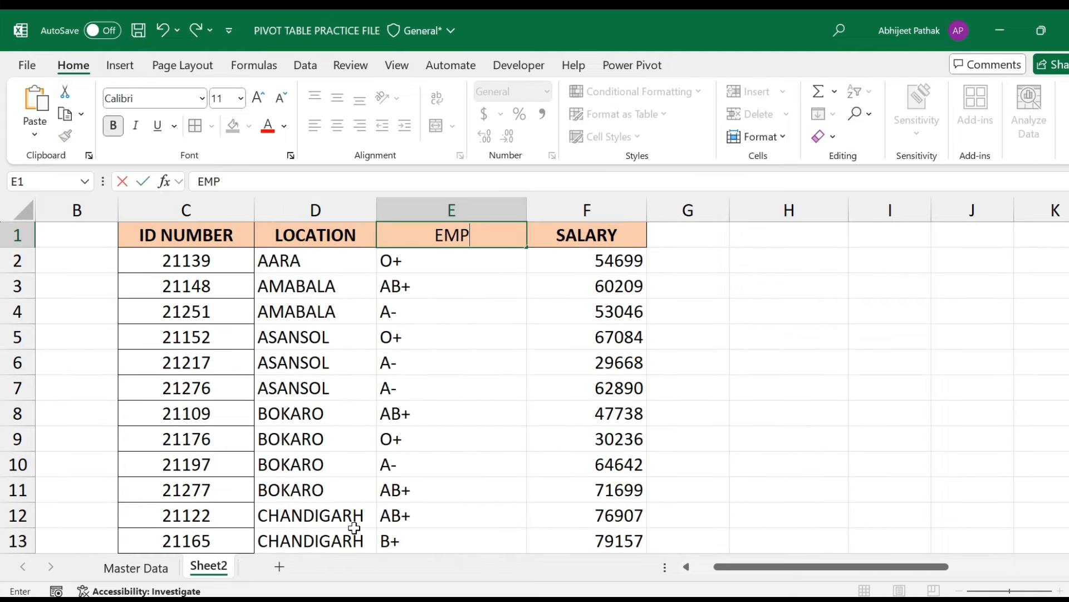
pyautogui.write('LOYEE NAME')
pyautogui.press('Return')
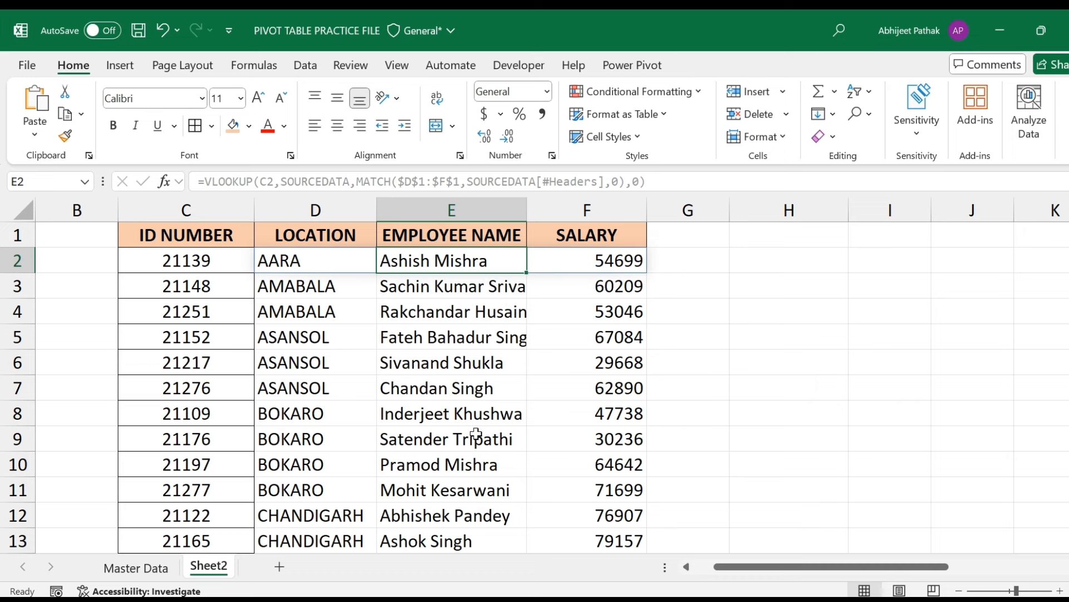
# Move the LOCATION column between BLOOD GROUP and EMAIL ID on the Master Data sheet, and check the lookup formula in D2 of Sheet2
pyautogui.click(160, 573)
pyautogui.click(486, 208)
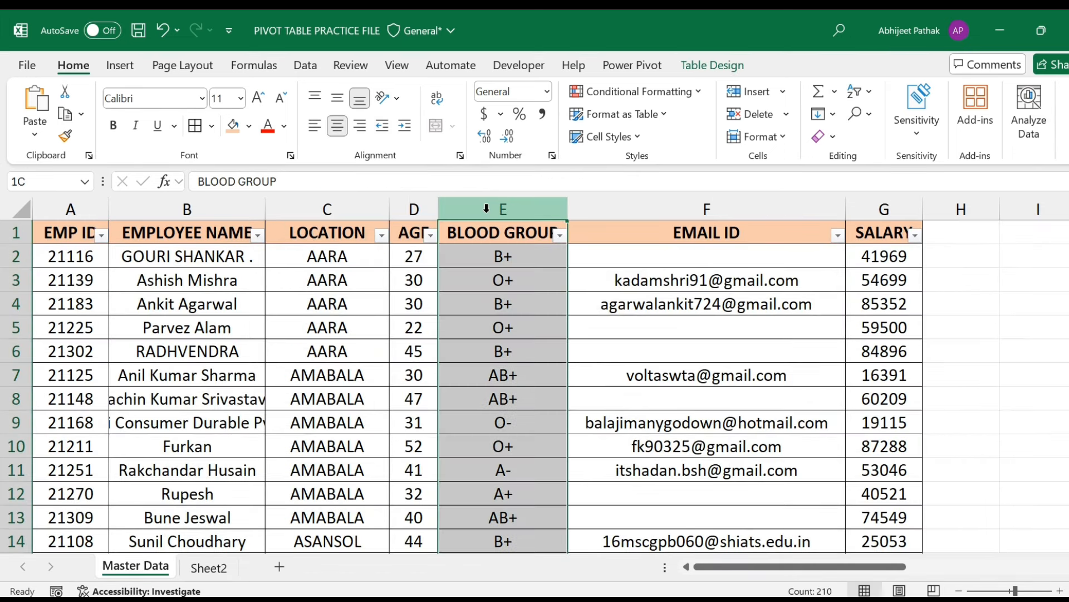
pyautogui.rightClick(413, 209)
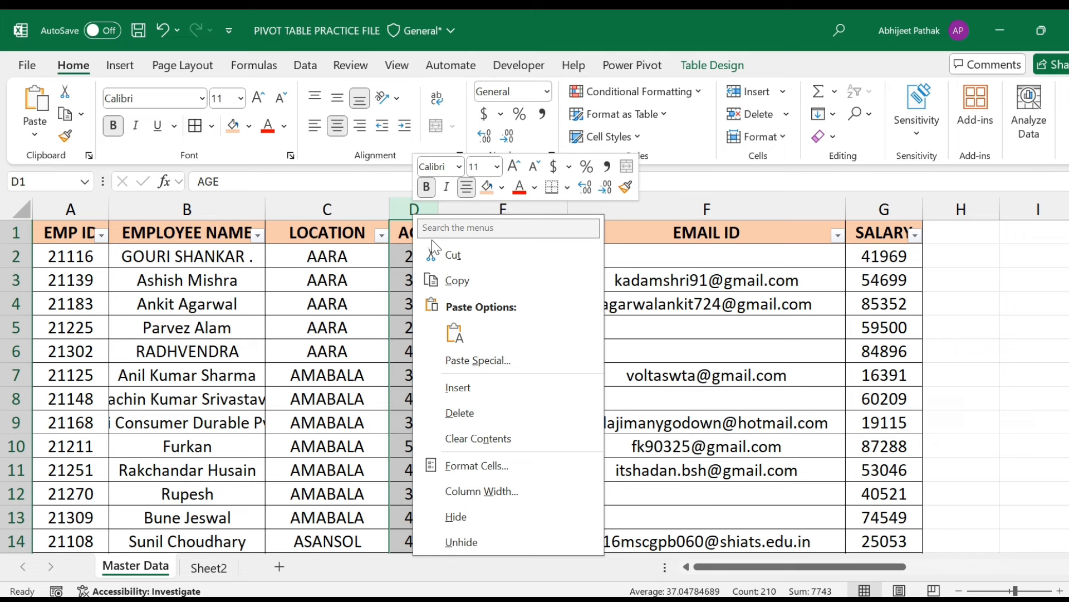
pyautogui.click(468, 416)
pyautogui.click(211, 568)
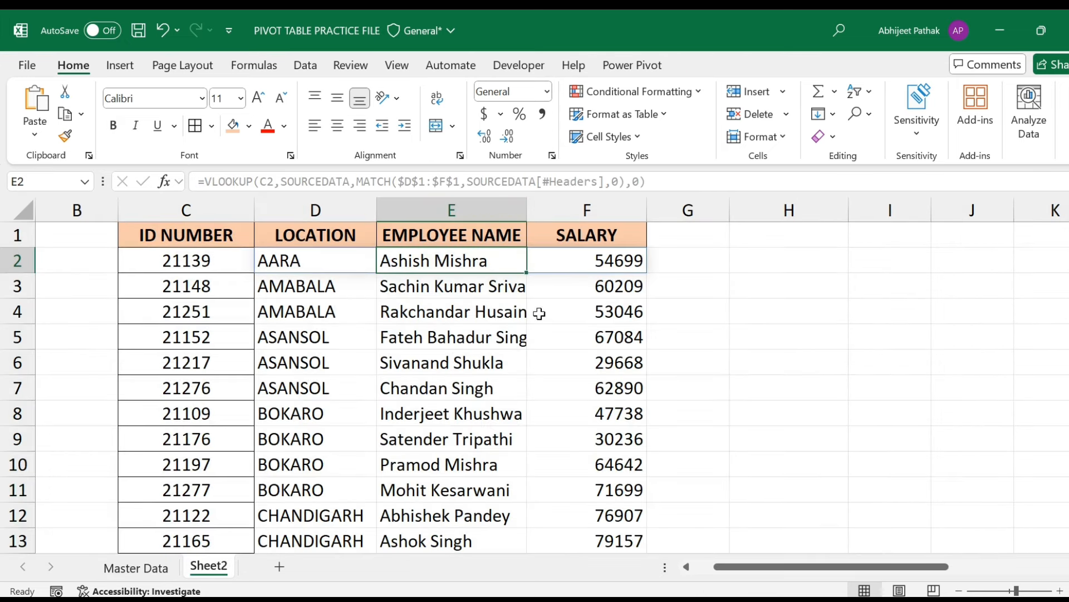
pyautogui.click(345, 262)
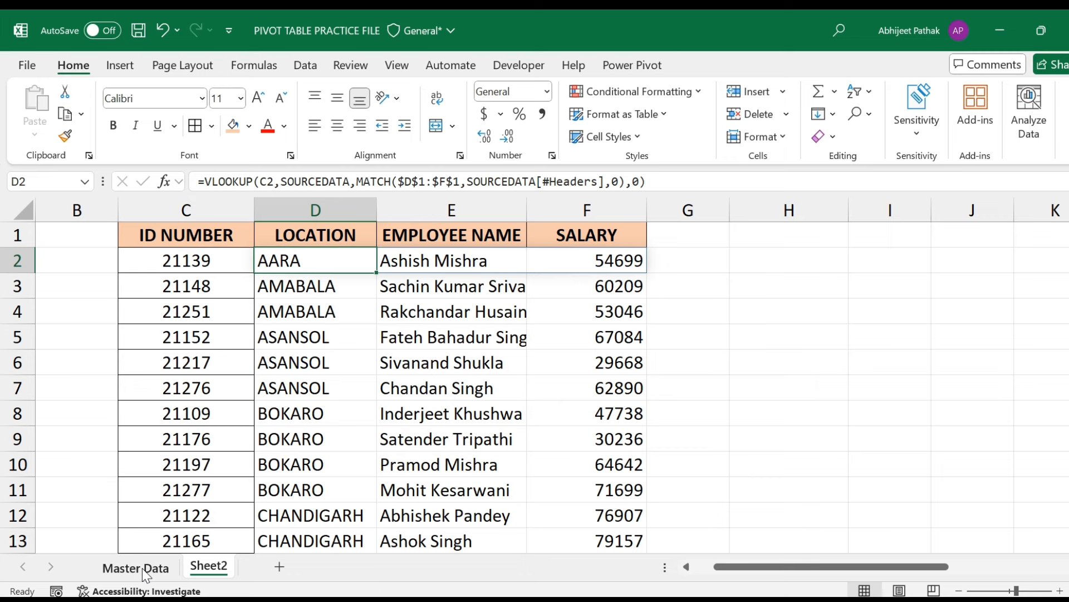
# Add a new worksheet between Master Data and Sheet2 and name it Search
pyautogui.click(144, 570)
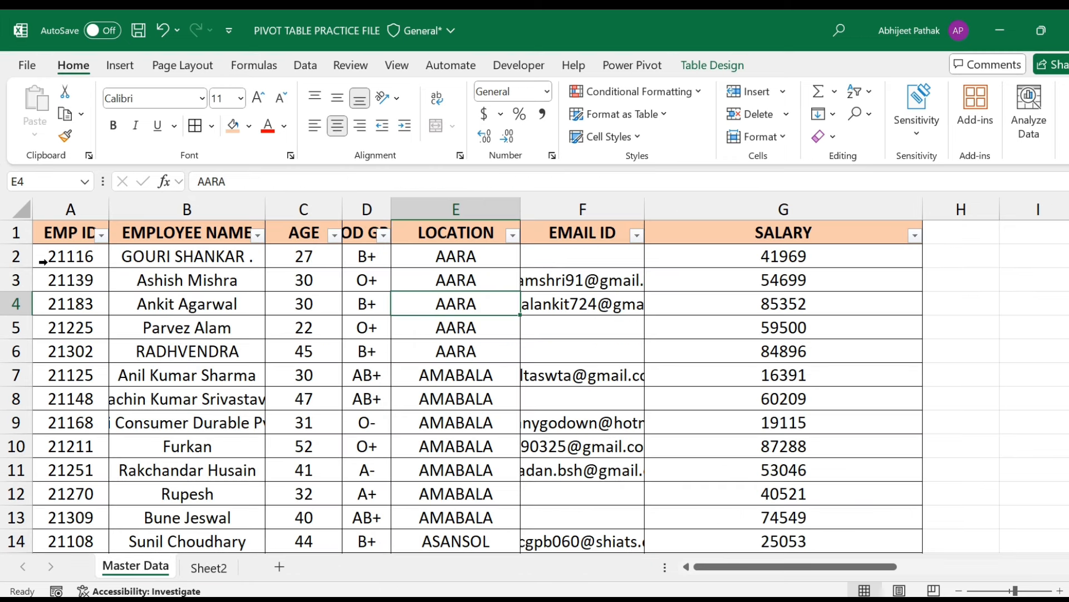
pyautogui.click(280, 567)
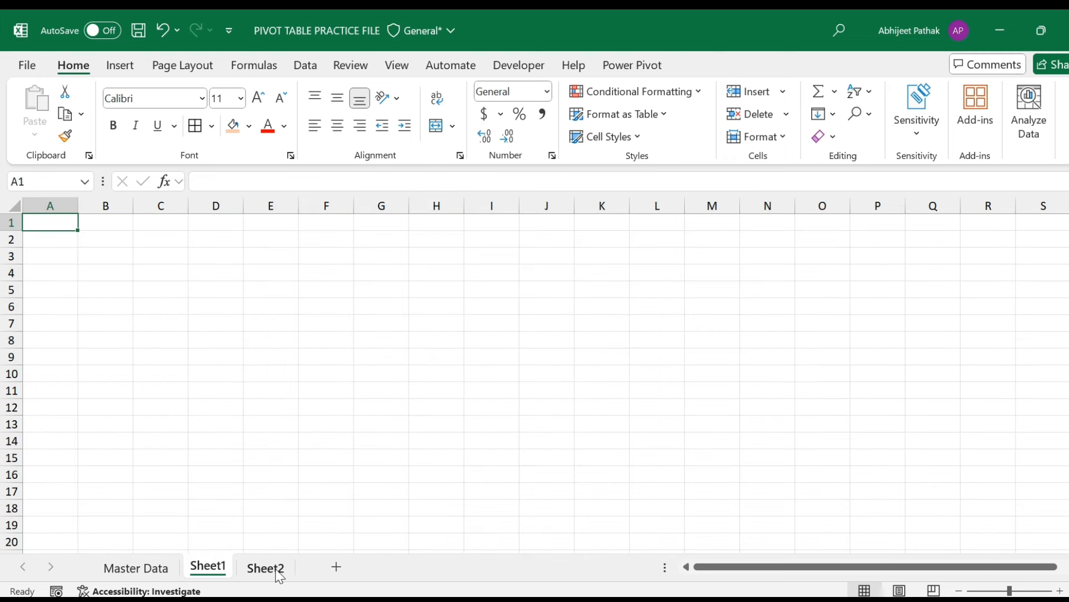
pyautogui.doubleClick(216, 568)
pyautogui.press('BackSpace')
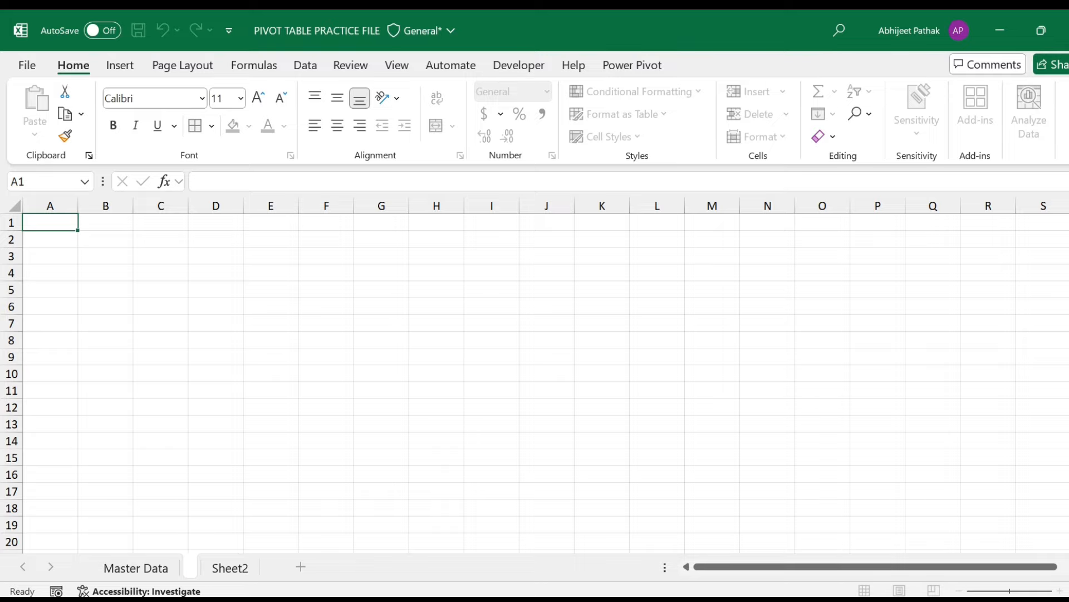
pyautogui.write('Search')
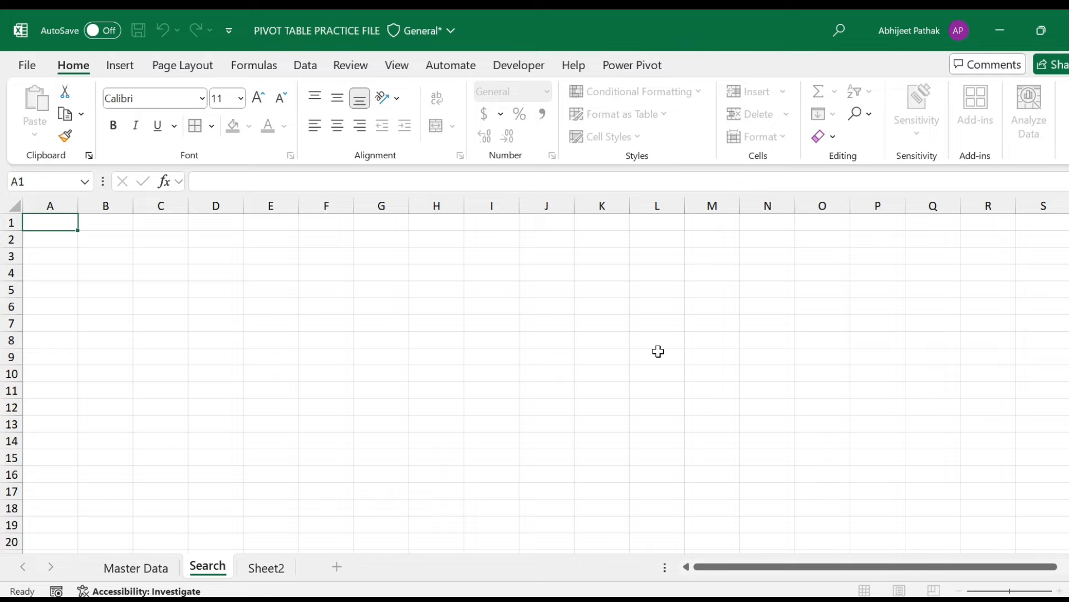
pyautogui.click(568, 336)
pyautogui.click(106, 256)
# Start a formula in empty cell J3 of the Master Data sheet with a reference to the SOURCEDATA table
pyautogui.click(266, 568)
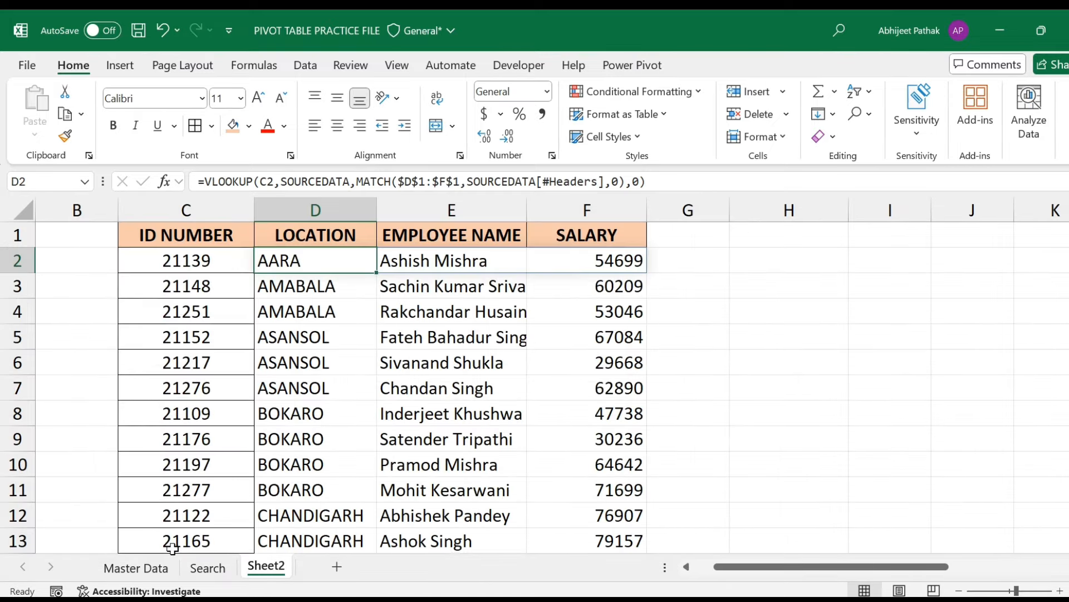
pyautogui.click(136, 567)
pyautogui.click(1032, 274)
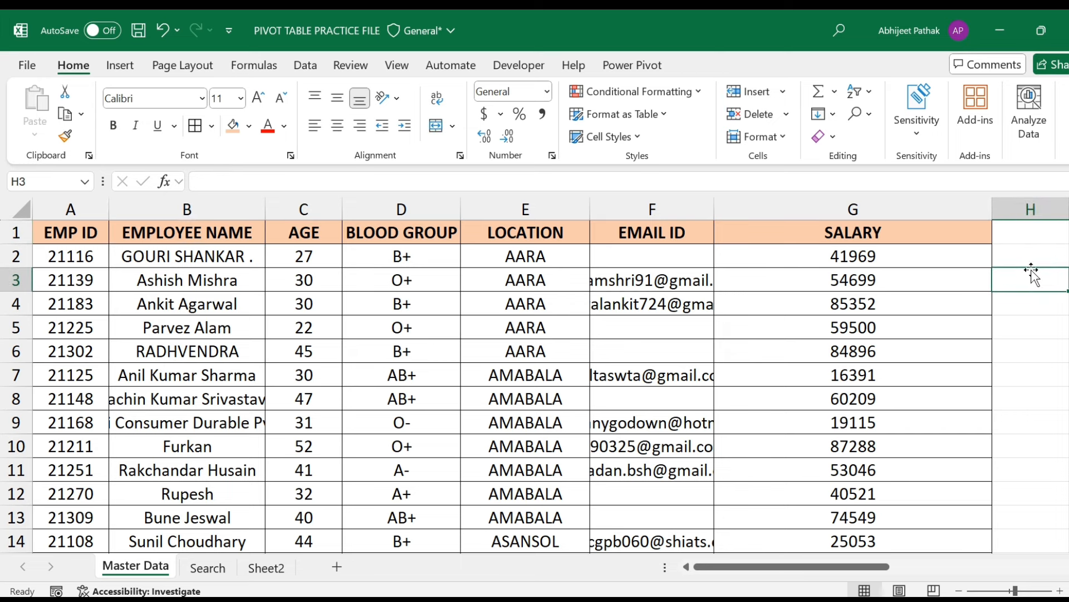
pyautogui.hscroll(3, 1031, 272)
pyautogui.press('Right')
pyautogui.press('Right')
pyautogui.write('=sou')
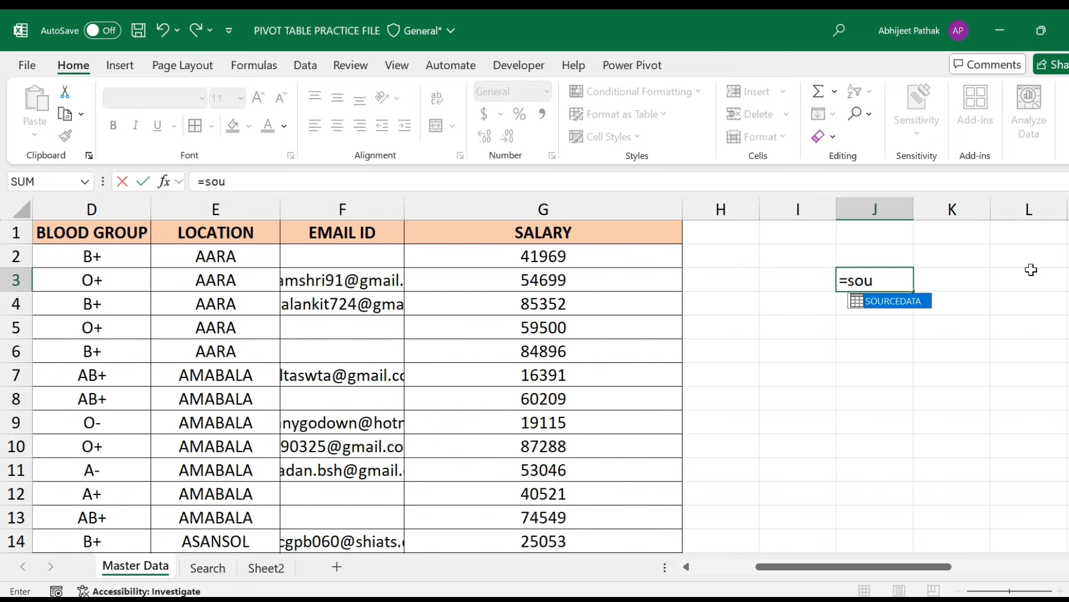
pyautogui.press('Tab')
# Complete the formula in J3 as =SOURCEDATA[#Headers] to return the table's column headers
pyautogui.write('[he')
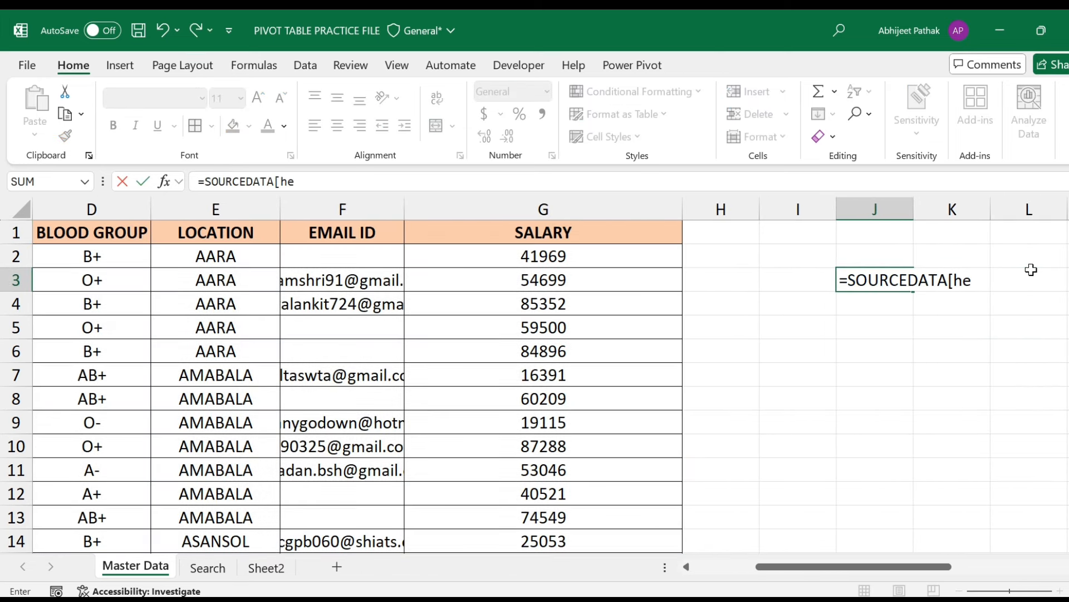
pyautogui.press('BackSpace')
pyautogui.press('BackSpace')
pyautogui.press('Down')
pyautogui.press('Down')
pyautogui.press('Down')
pyautogui.press('Down')
pyautogui.press('Down')
pyautogui.press('Down')
pyautogui.press('Down')
pyautogui.press('Down')
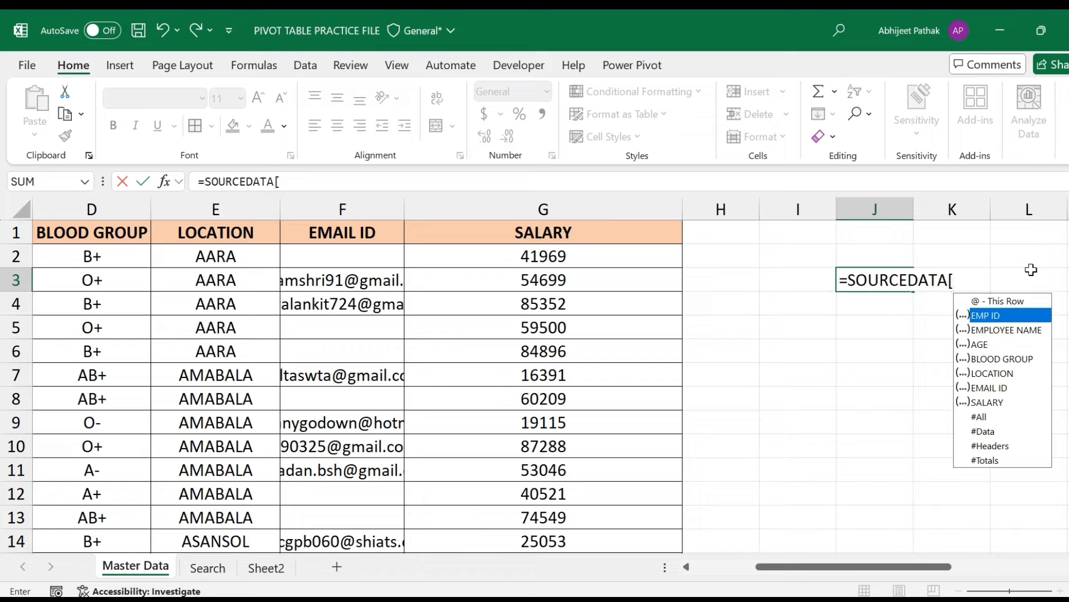
pyautogui.press('Down')
pyautogui.press('Down')
pyautogui.press('Tab')
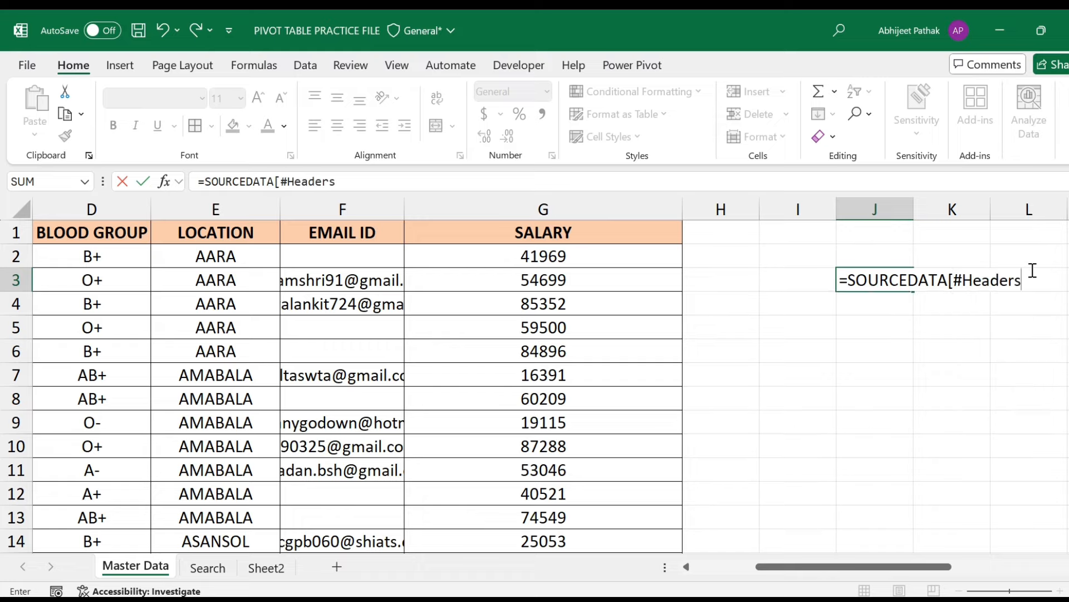
pyautogui.write(']')
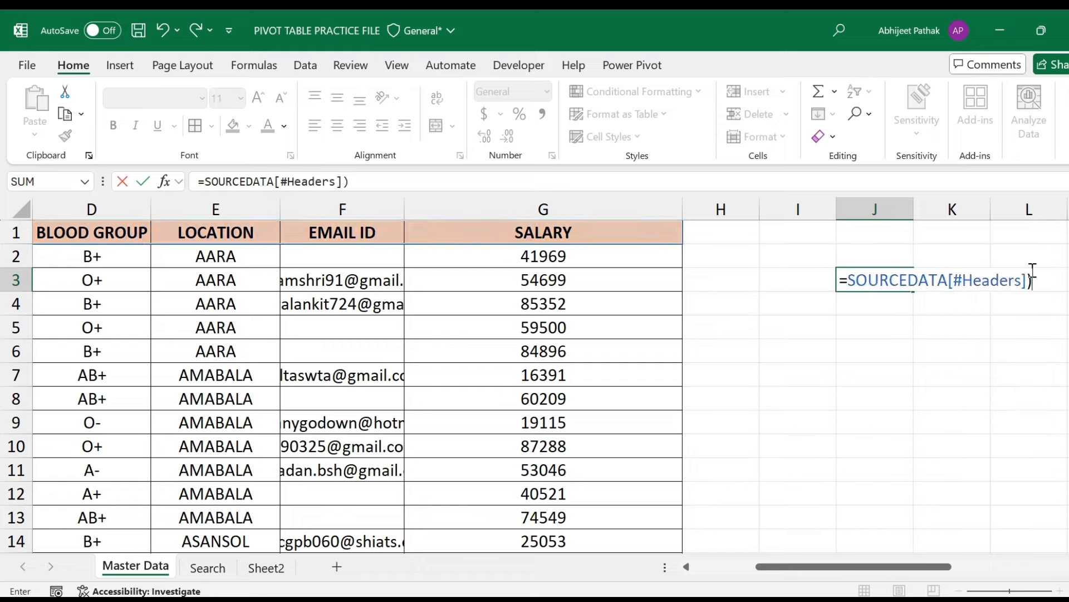
pyautogui.press('Return')
pyautogui.press('Return')
pyautogui.press('Up')
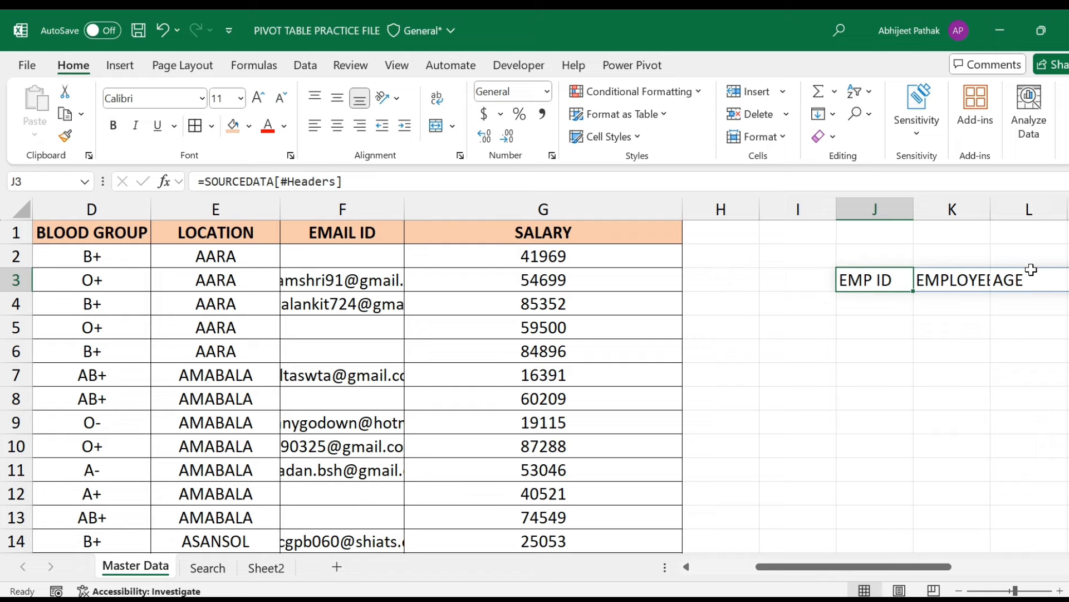
# Examine the column headers returned across row 3 from cell J3
pyautogui.press('Right')
pyautogui.press('Right')
pyautogui.press('Right')
pyautogui.press('Right')
pyautogui.press('Right')
pyautogui.press('Right')
pyautogui.press('Right')
# Delete the headers formula from cell J3 of the Master Data sheet
pyautogui.press('Left')
pyautogui.press('Left')
pyautogui.press('Left')
pyautogui.press('Left')
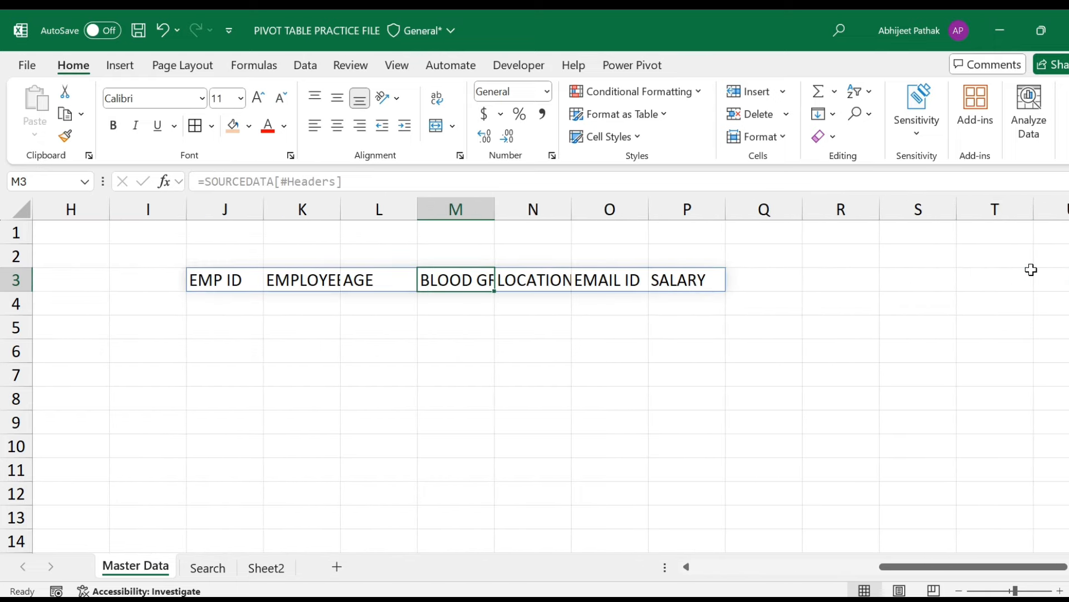
pyautogui.press('Left')
pyautogui.press('Left')
pyautogui.press('Left')
pyautogui.press('Delete')
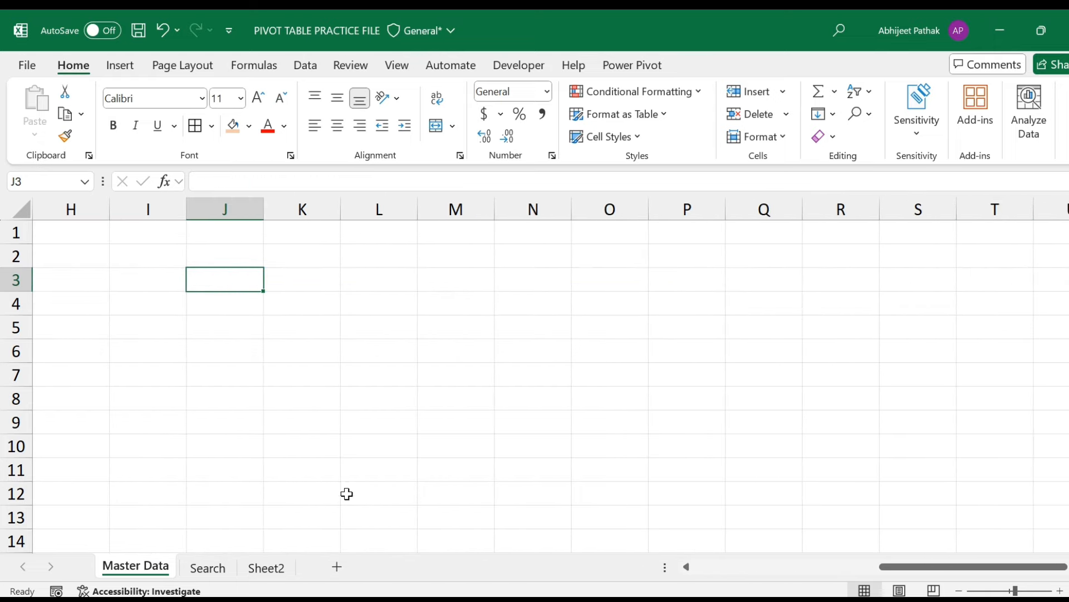
# Review the Master Data table and the lookup results on Sheet2, and open the Search sheet
pyautogui.click(257, 568)
pyautogui.click(158, 574)
pyautogui.press('Home')
pyautogui.press('Up')
pyautogui.press('Up')
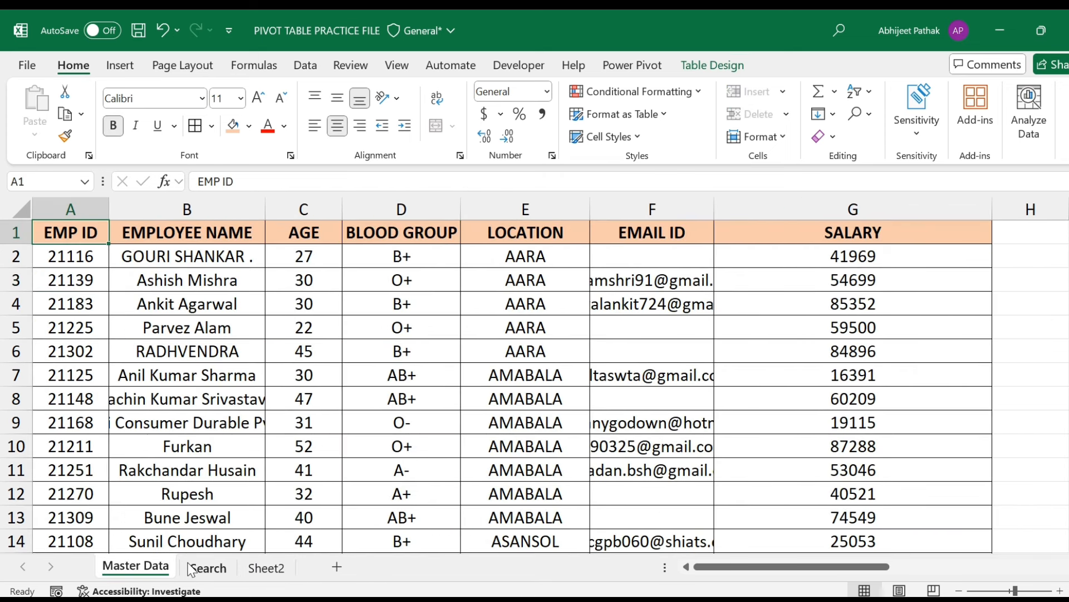
pyautogui.click(266, 567)
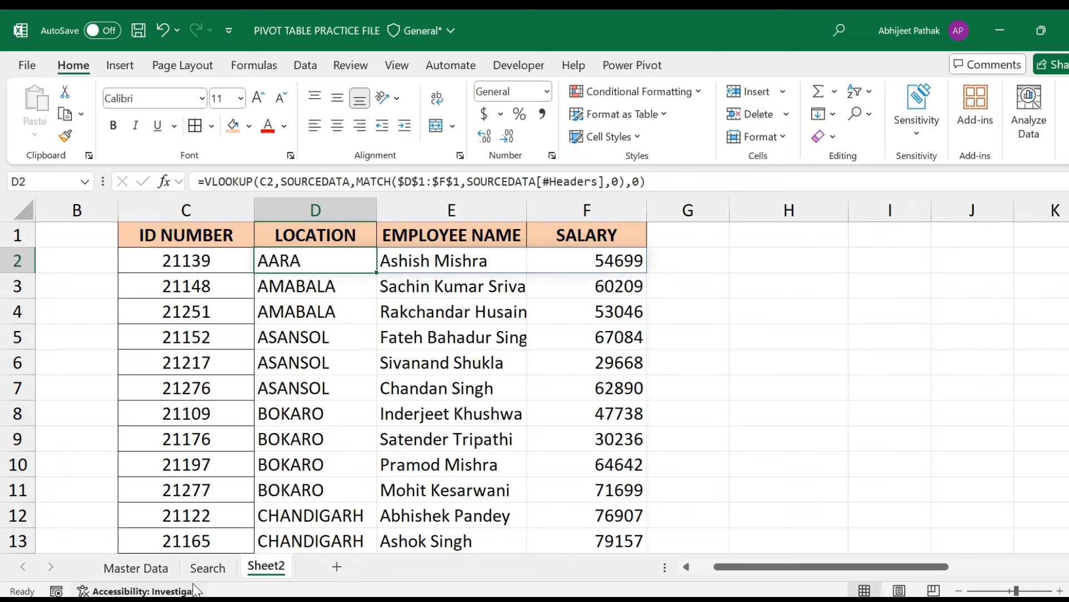
pyautogui.click(207, 568)
pyautogui.hotkey('ctrl', 'pageup')
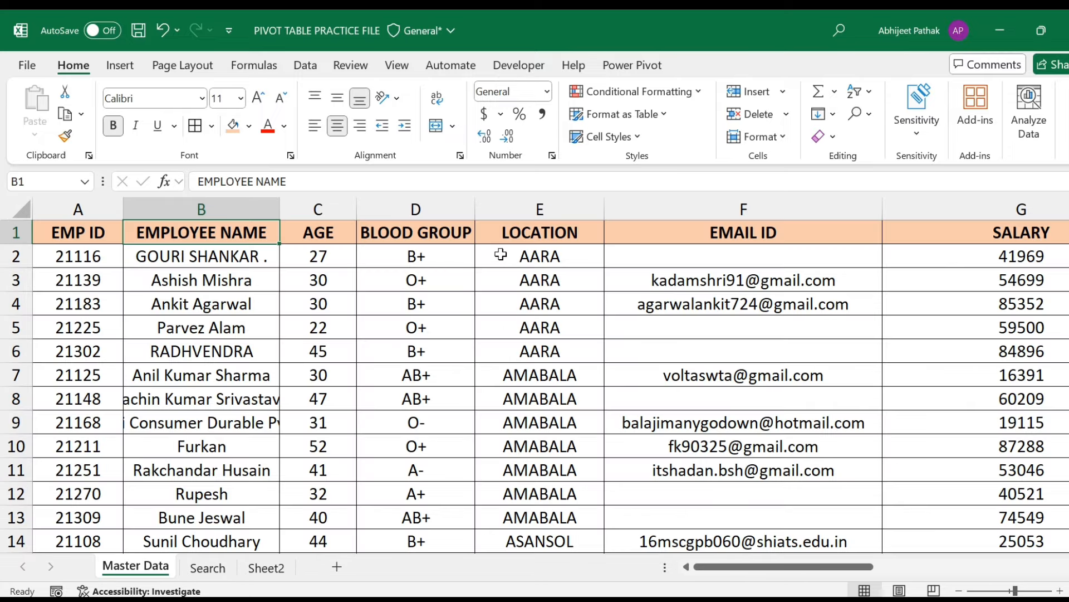
pyautogui.click(211, 571)
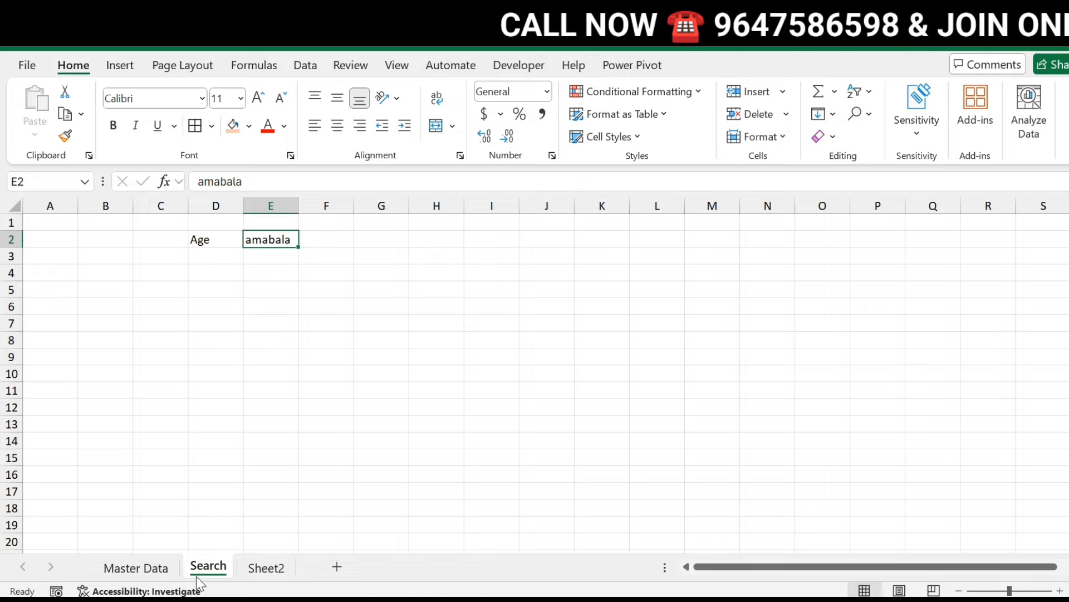
# Check the Master Data and Sheet2 sheets once more and return to the Search sheet
pyautogui.click(136, 568)
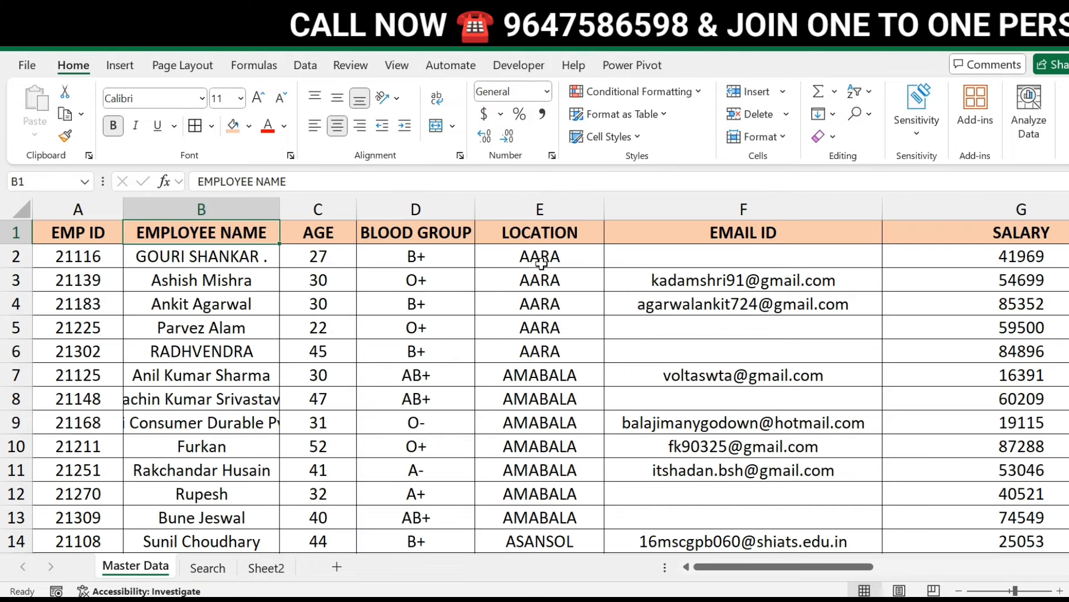
pyautogui.click(273, 570)
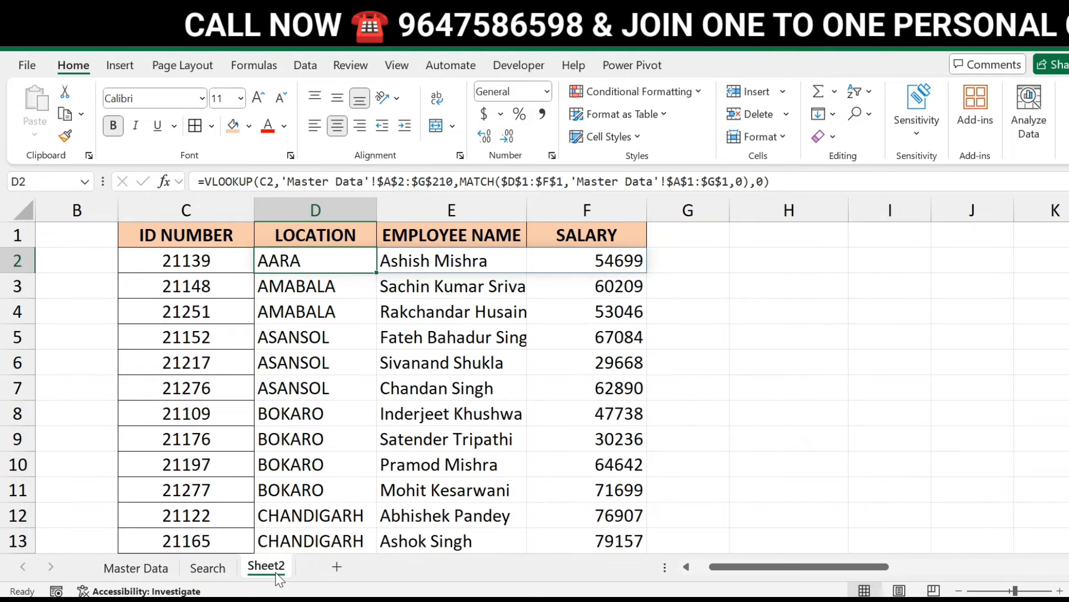
pyautogui.click(212, 569)
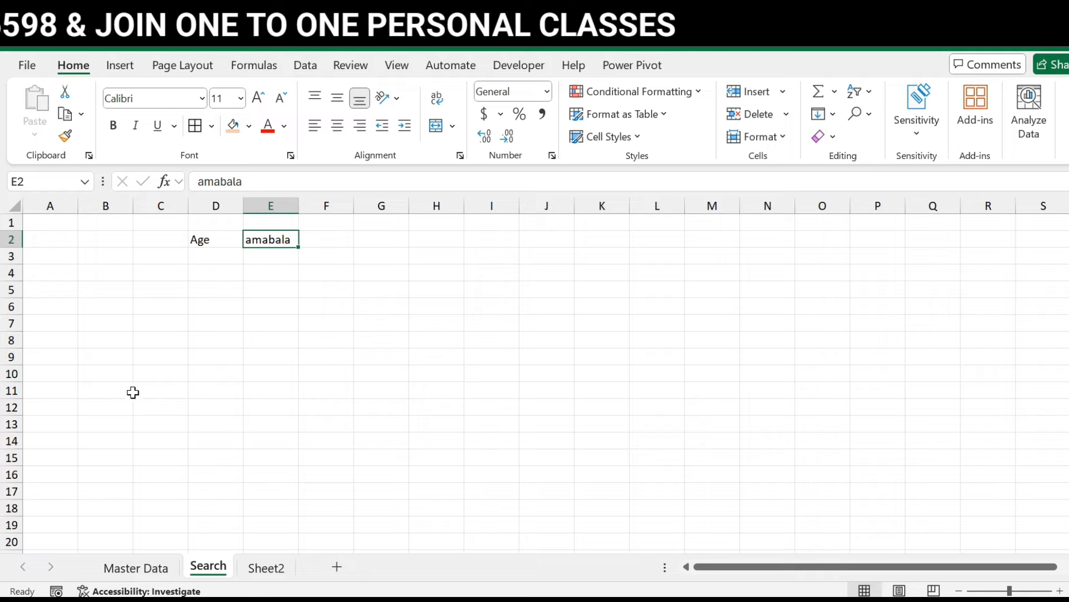
# Begin a VSTACK formula in cell A4 of the Search sheet
pyautogui.press('Left')
pyautogui.press('Left')
pyautogui.press('Left')
pyautogui.hotkey('shift', 'Left')
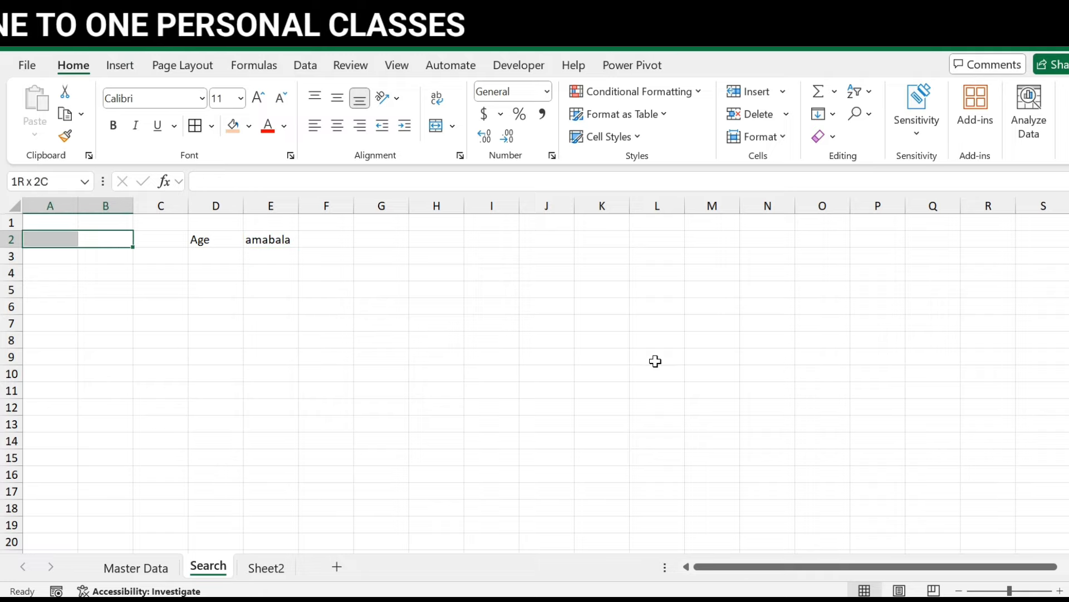
pyautogui.press('Down')
pyautogui.press('Down')
pyautogui.press('Down')
pyautogui.press('Down')
pyautogui.press('Left')
pyautogui.press('Up')
pyautogui.press('Up')
pyautogui.write('=')
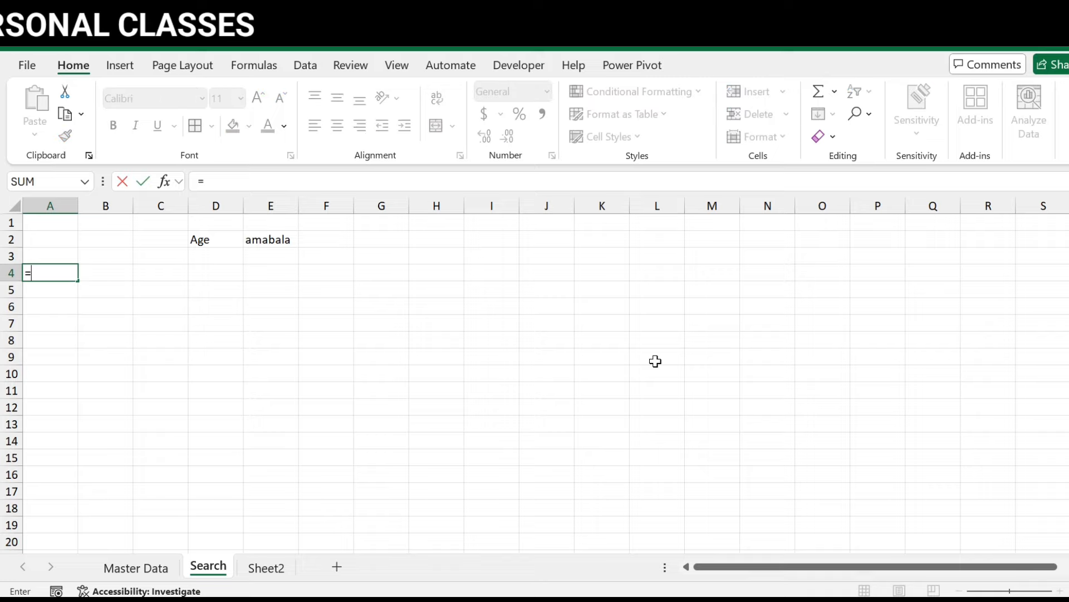
pyautogui.write('vst')
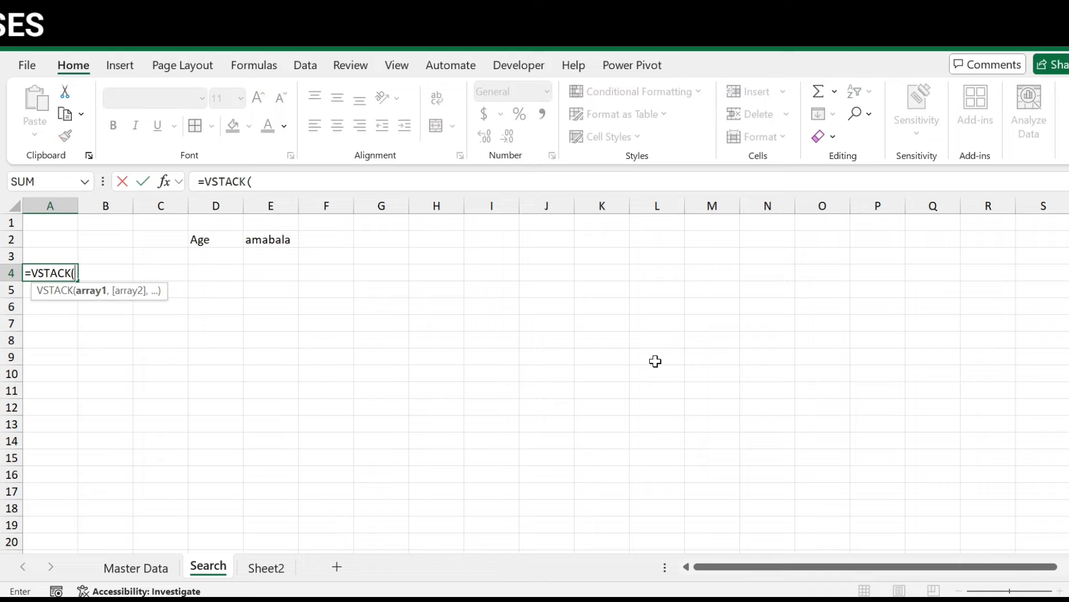